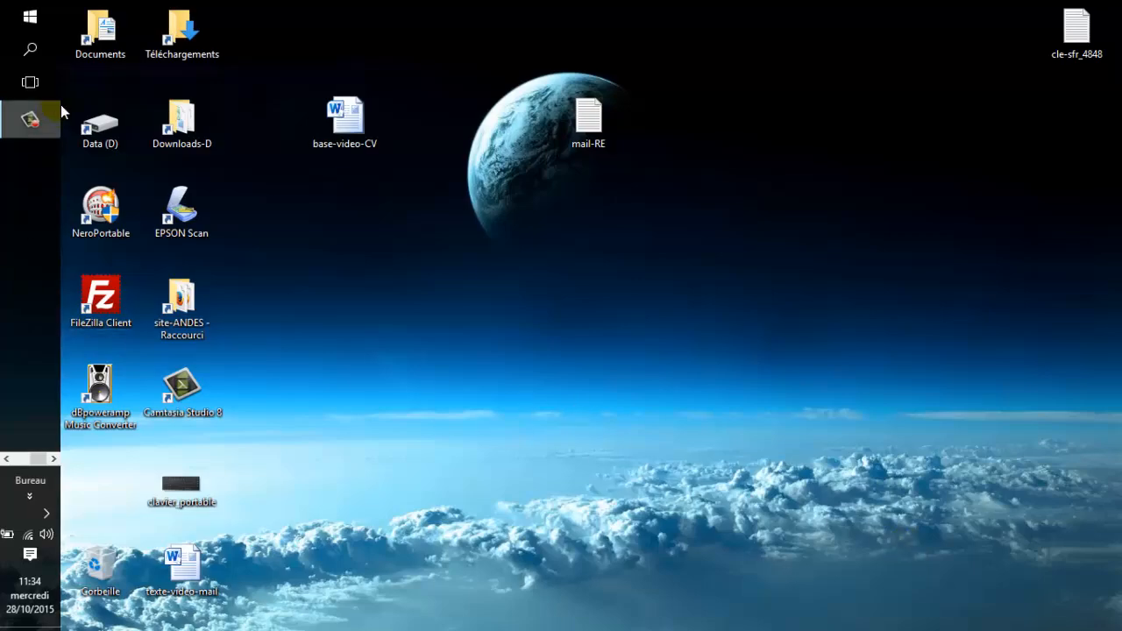
Open Documents > 0-CANDIDATURES > candidature-AUXCHAMPS in File Explorer to reach the CV and cover letter.
double_click(96, 33)
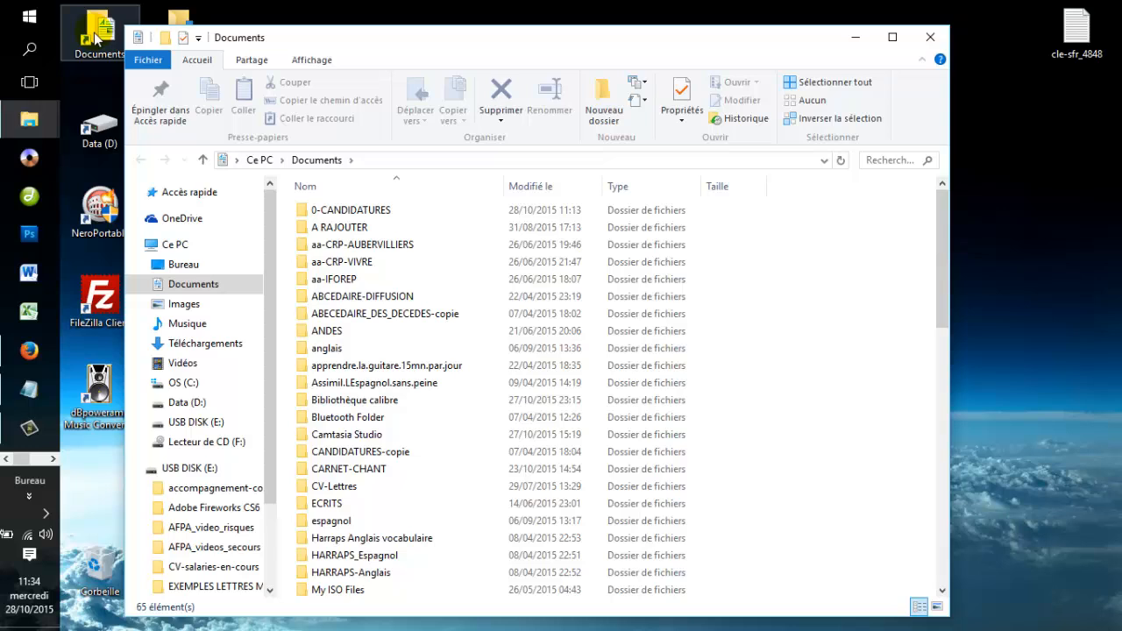
double_click(367, 211)
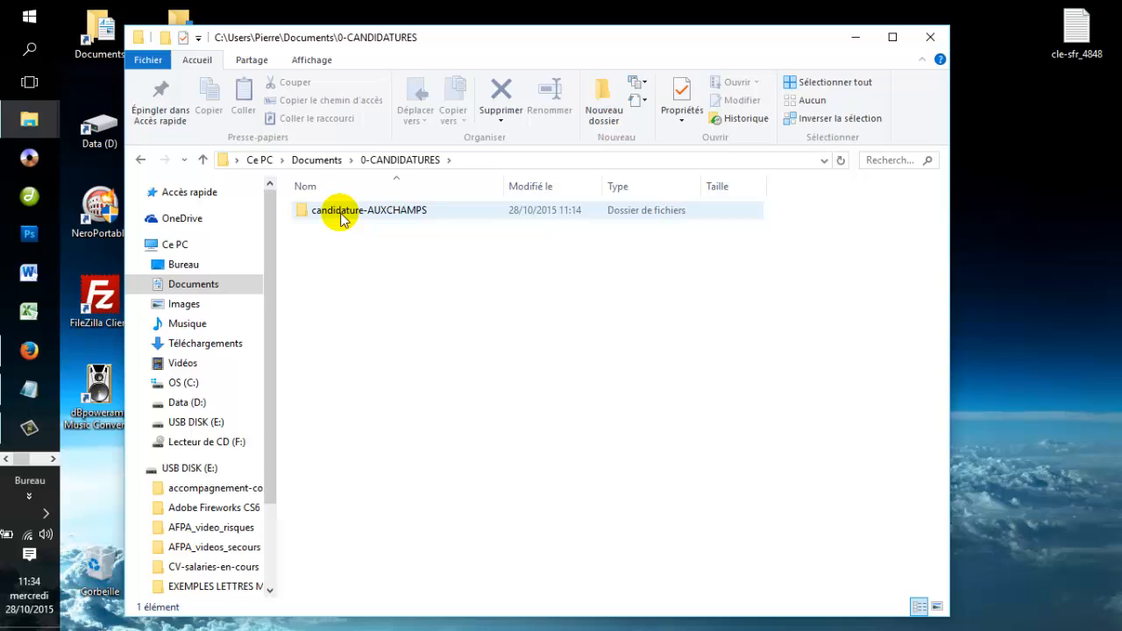
click(379, 214)
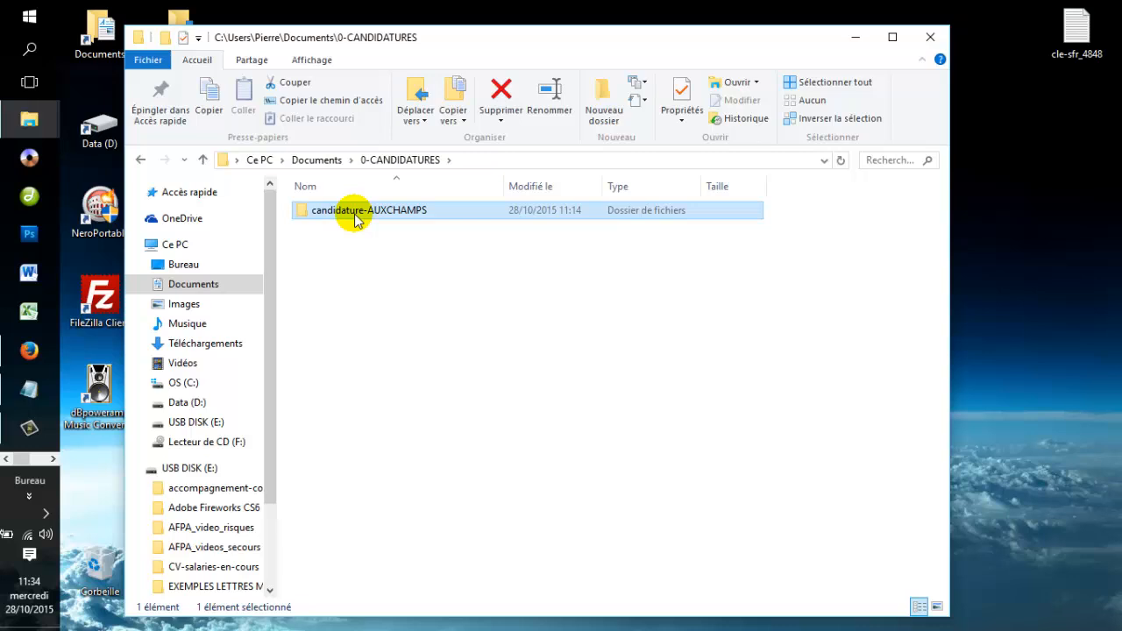
double_click(355, 218)
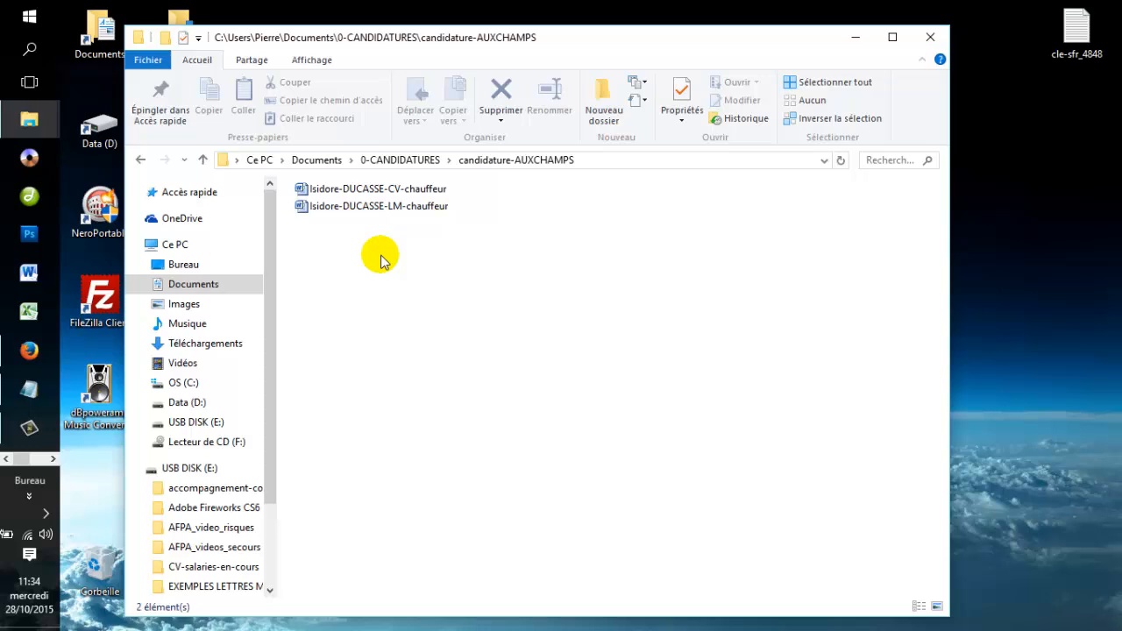
Check the chauffeur CV and cover-letter file names, leaving both unchanged.
click(372, 187)
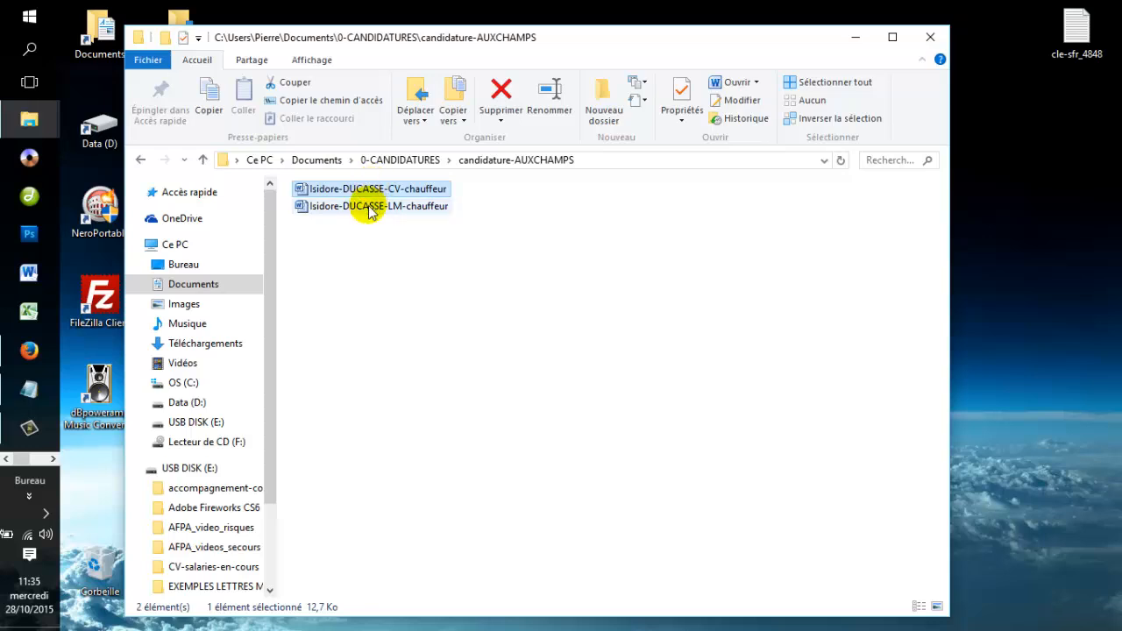
click(369, 209)
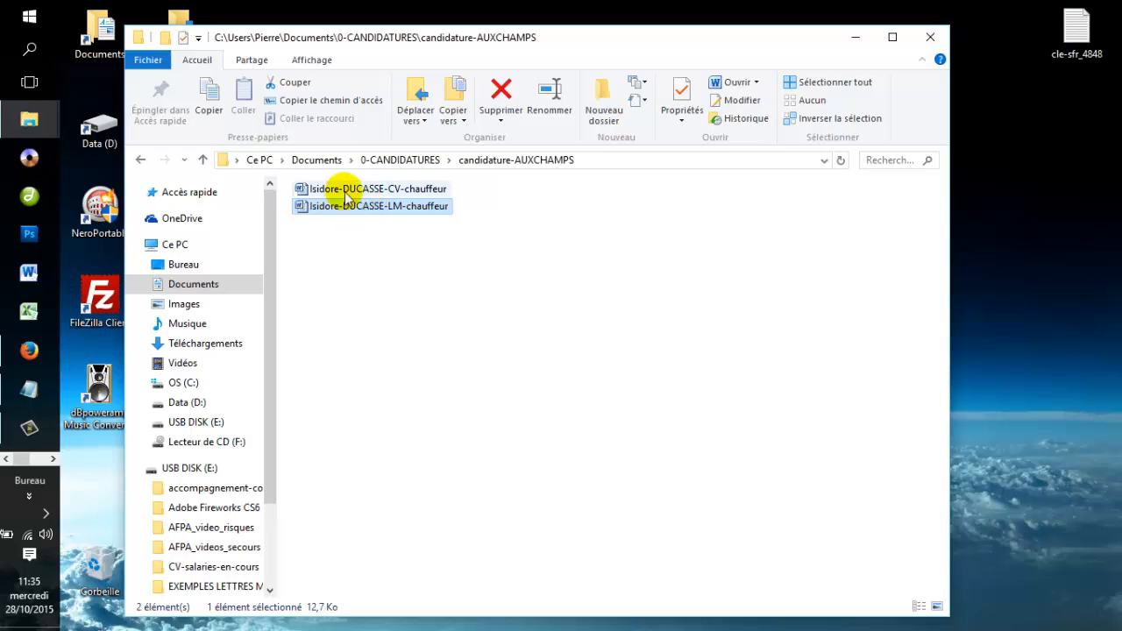
click(338, 191)
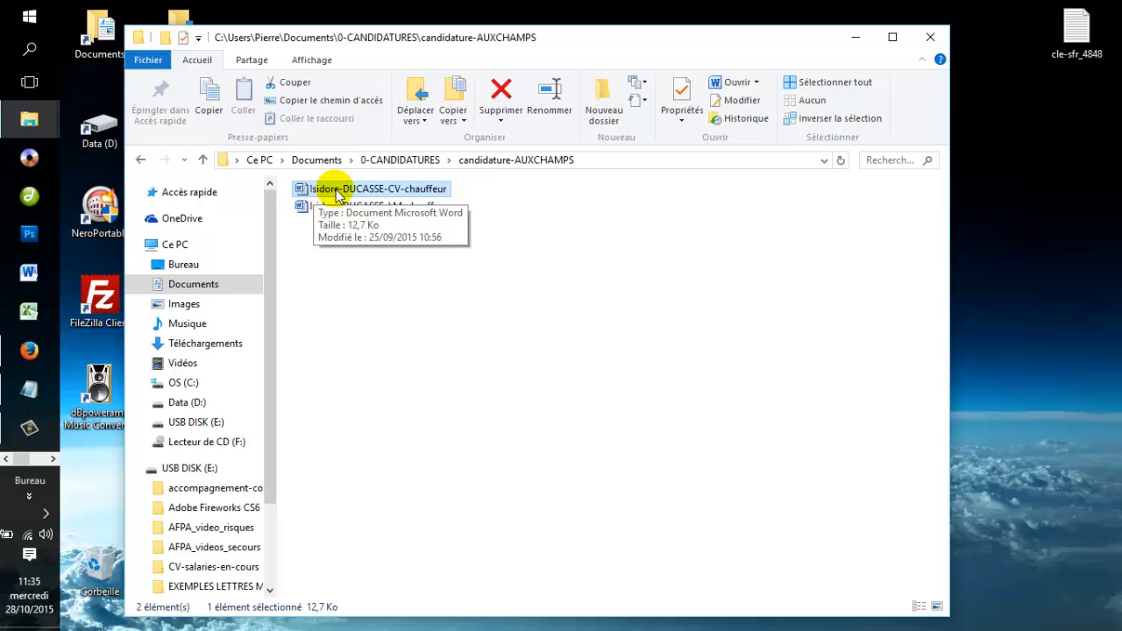
click(425, 191)
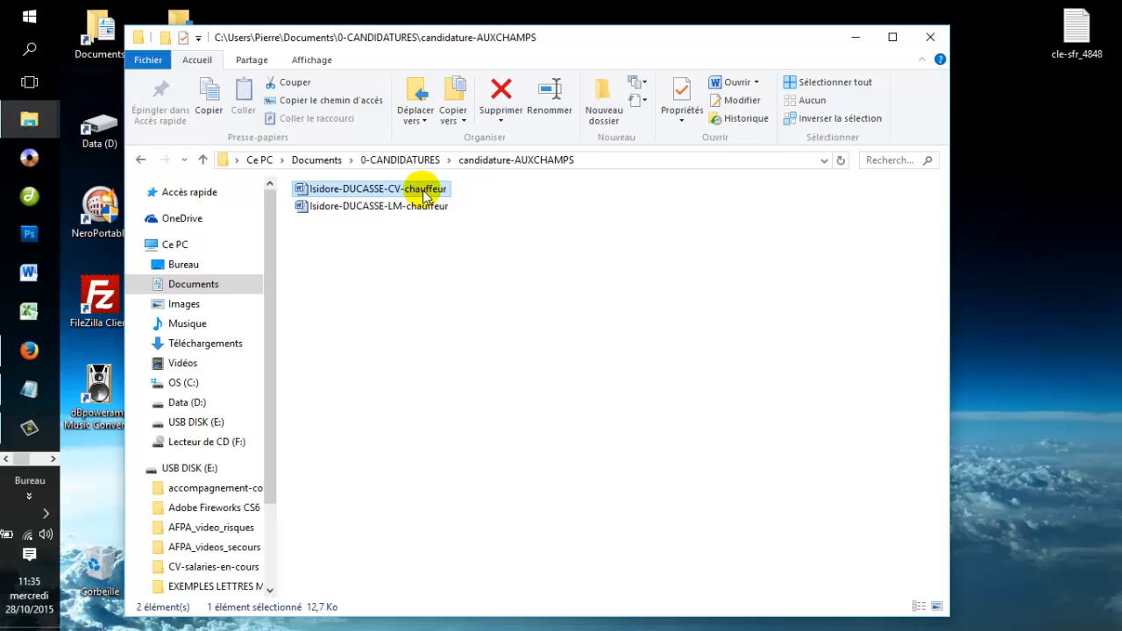
click(447, 235)
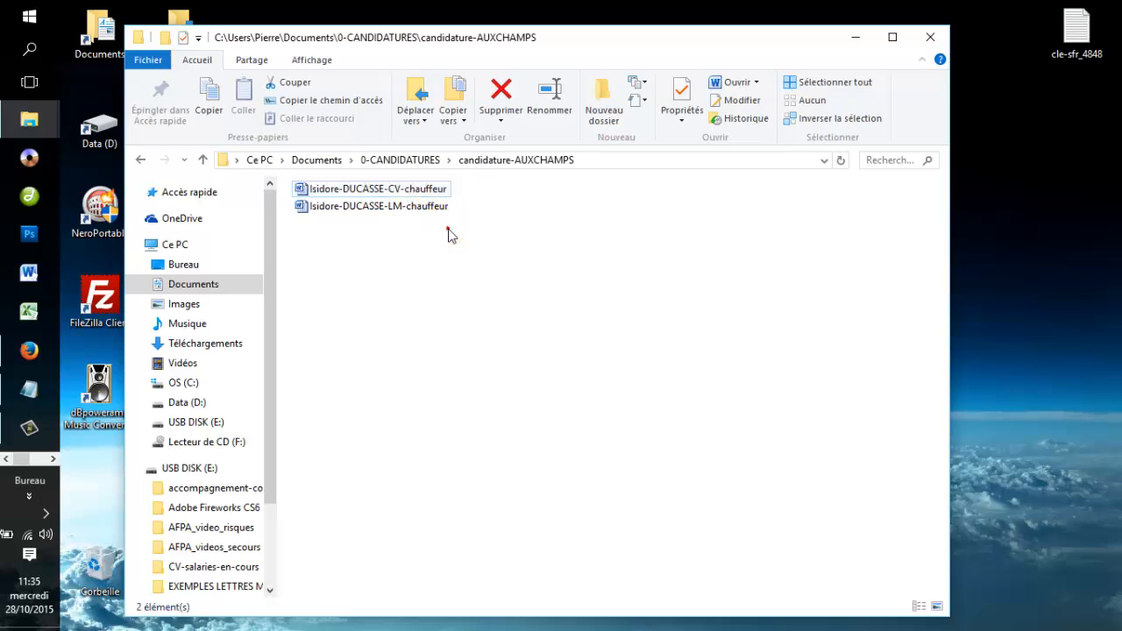
click(340, 210)
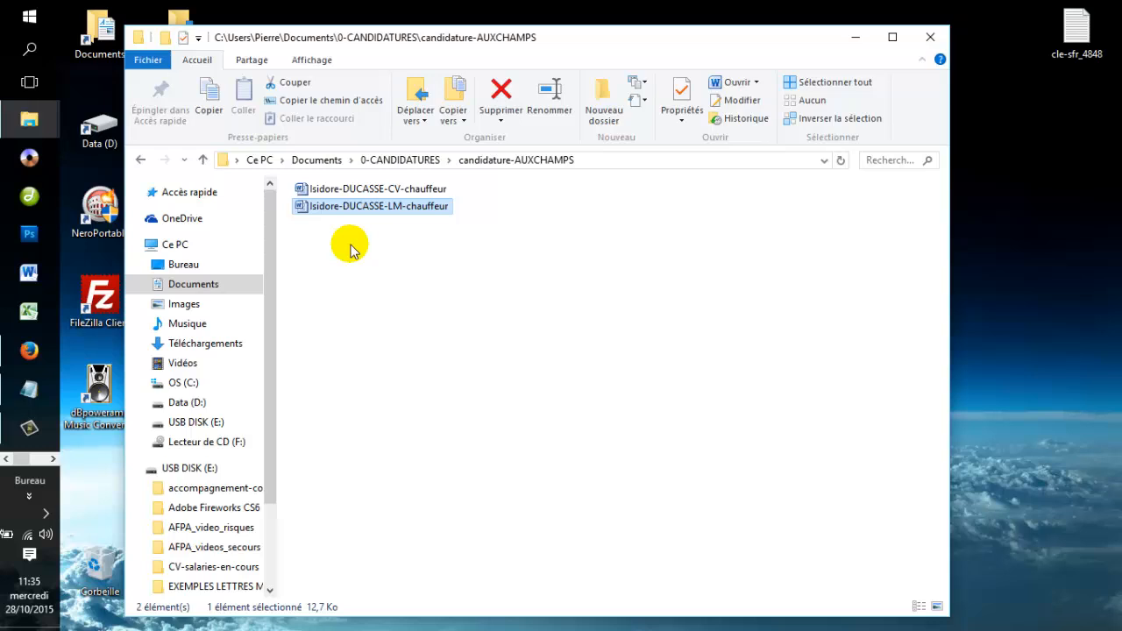
click(341, 216)
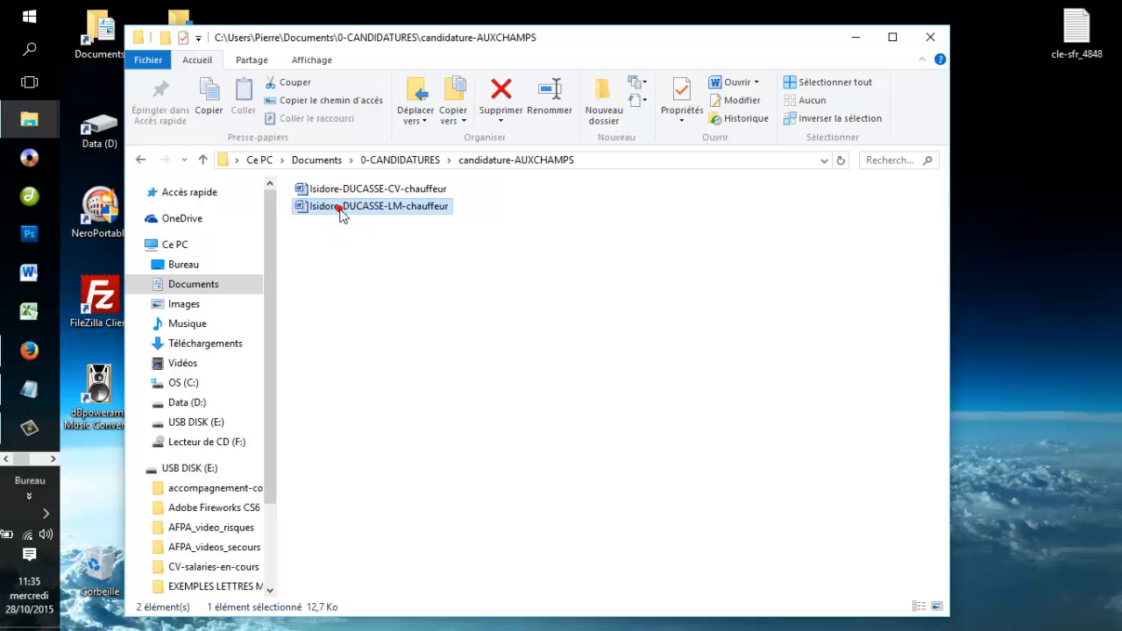
click(342, 239)
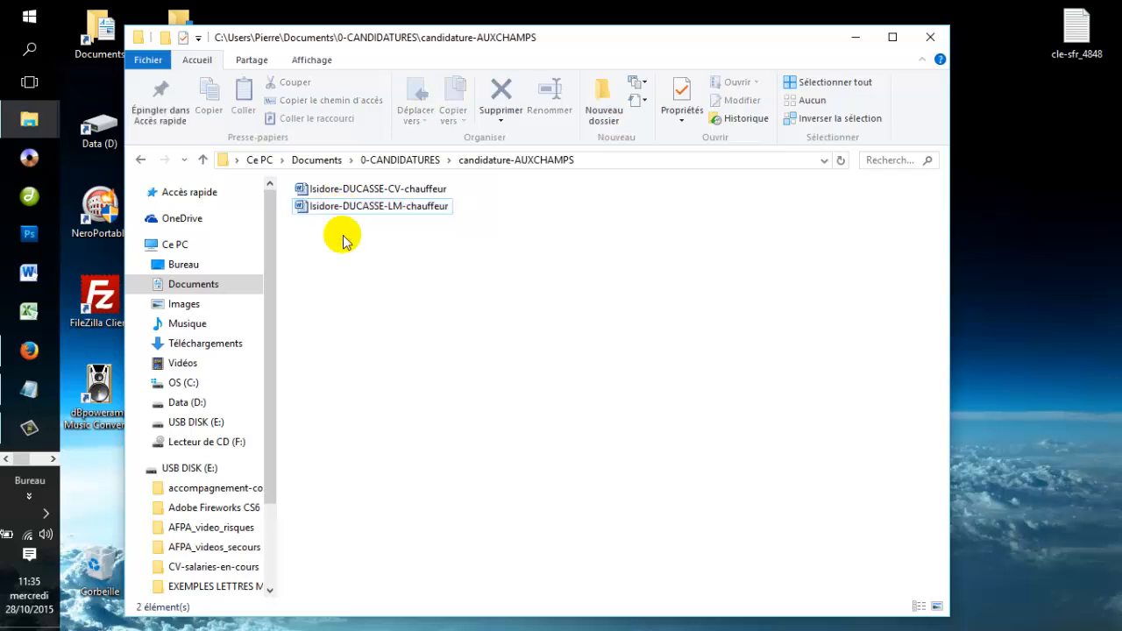
Close the application folder and launch Firefox on the Google France homepage.
click(934, 39)
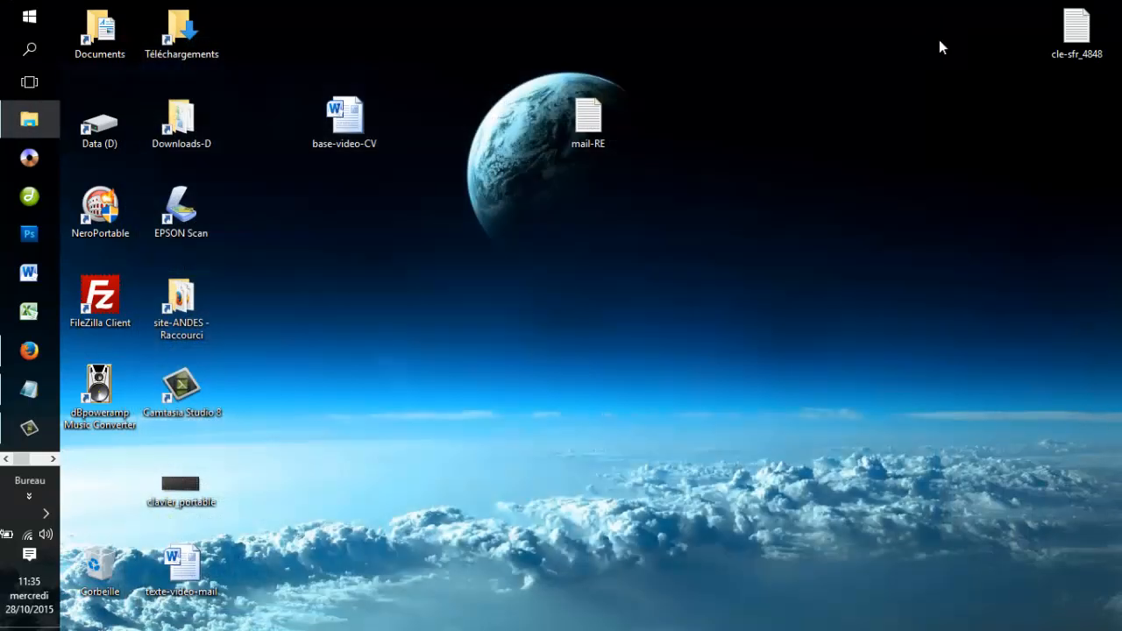
click(32, 359)
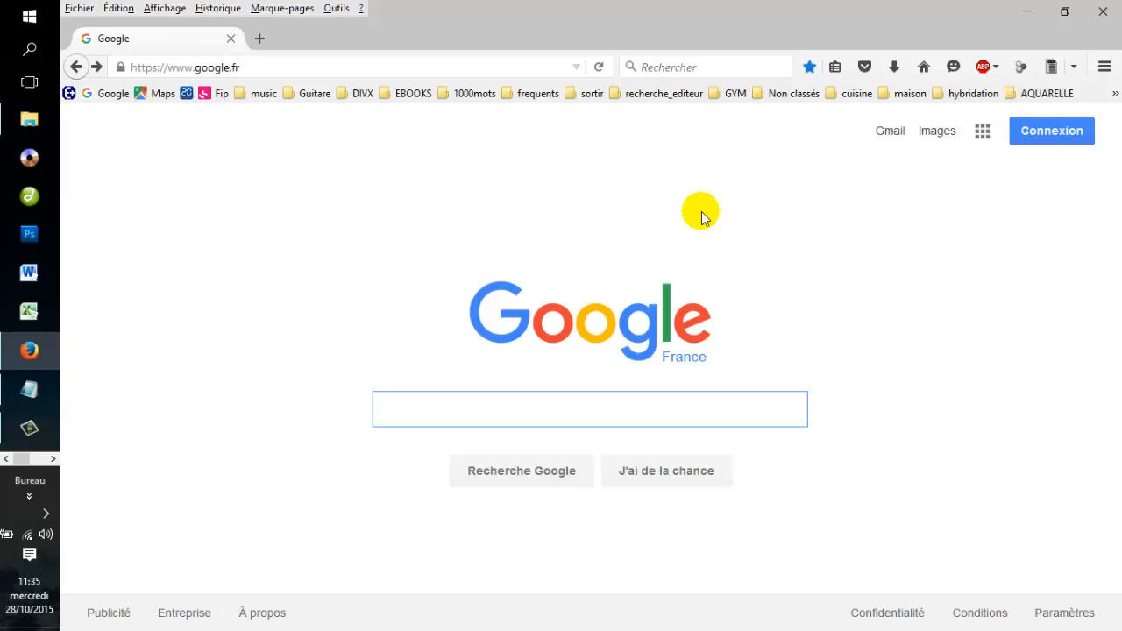
click(281, 68)
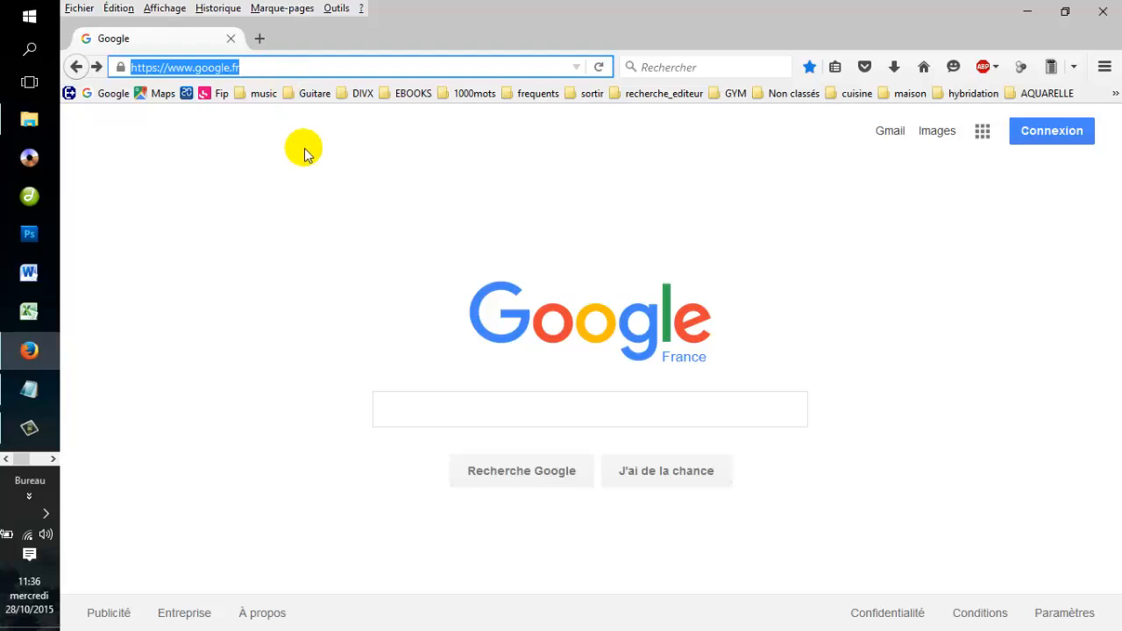
click(523, 169)
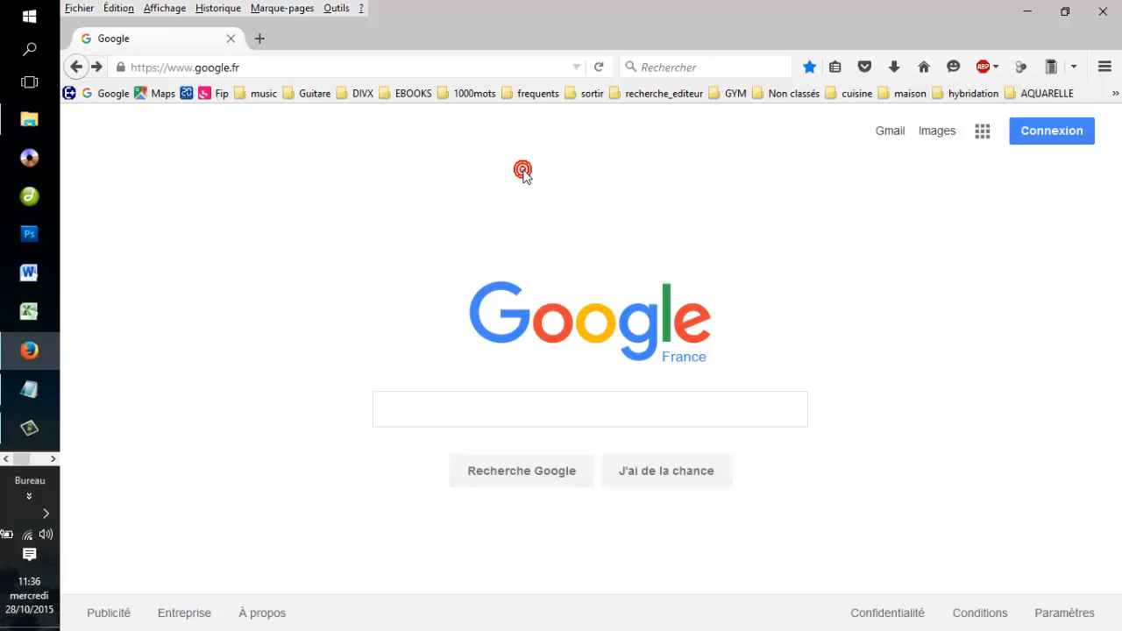
Go to Gmail and sign in with the applicant's account e-mail and password.
click(887, 137)
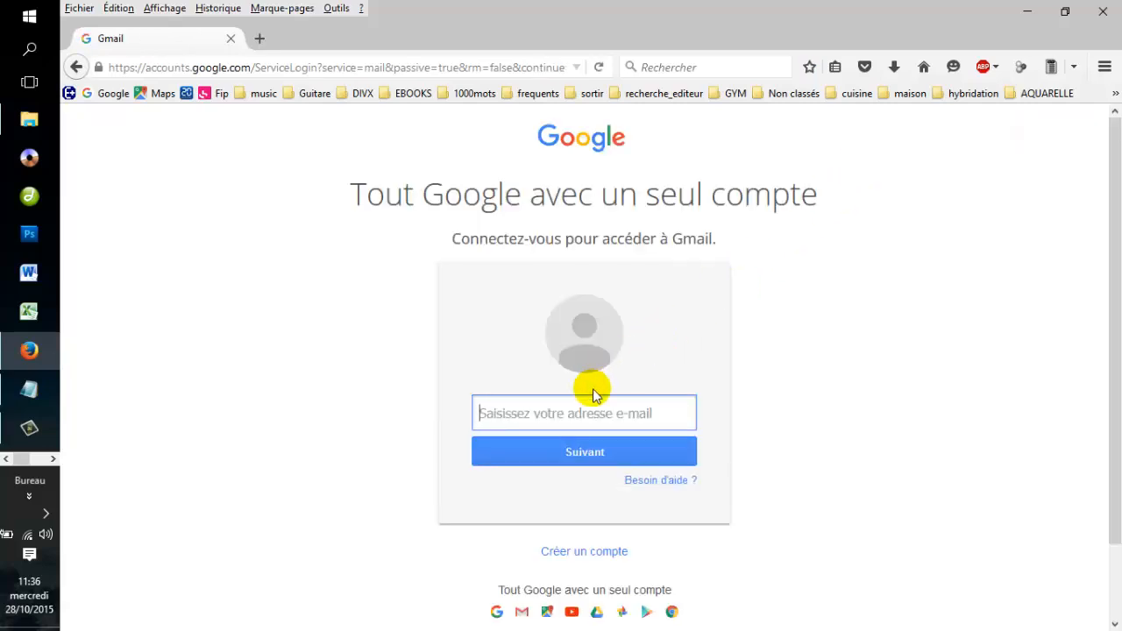
click(593, 415)
click(592, 416)
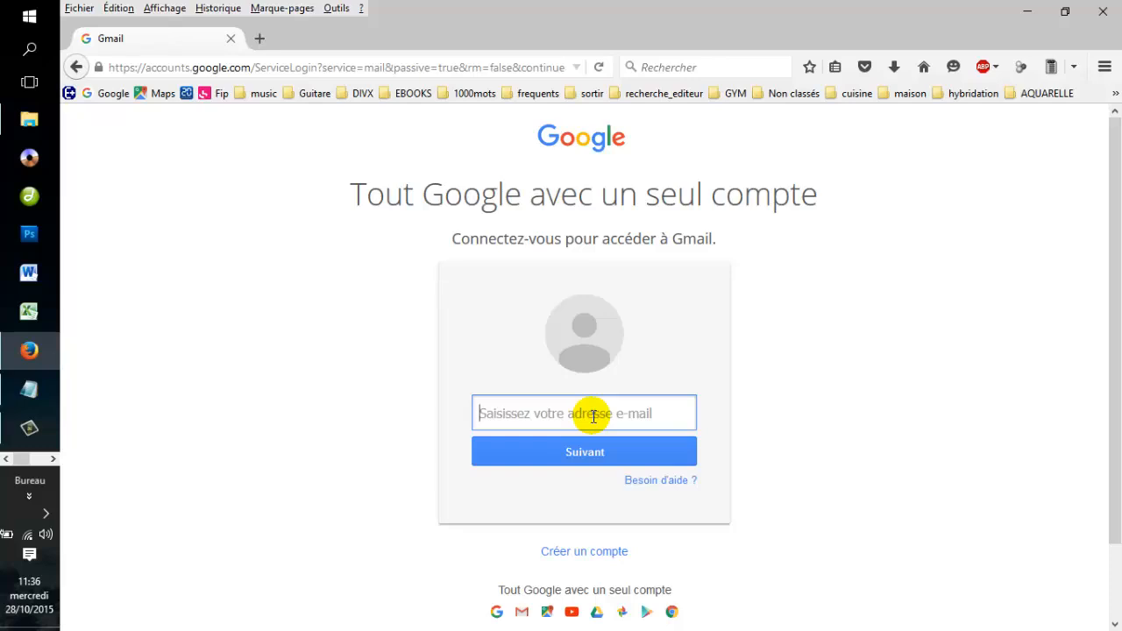
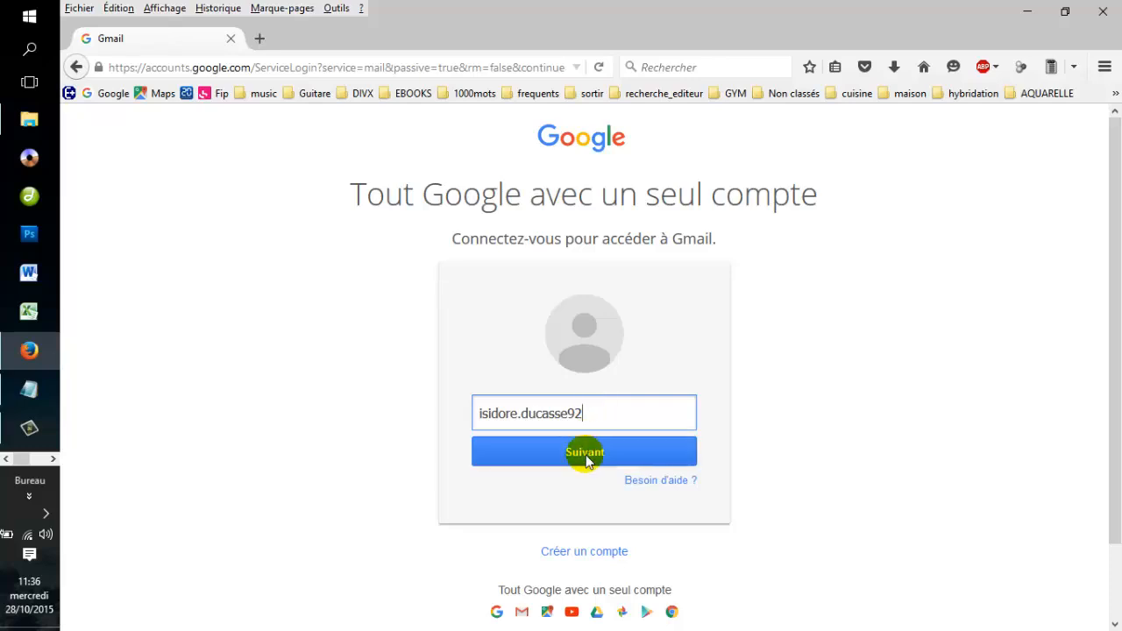
click(586, 454)
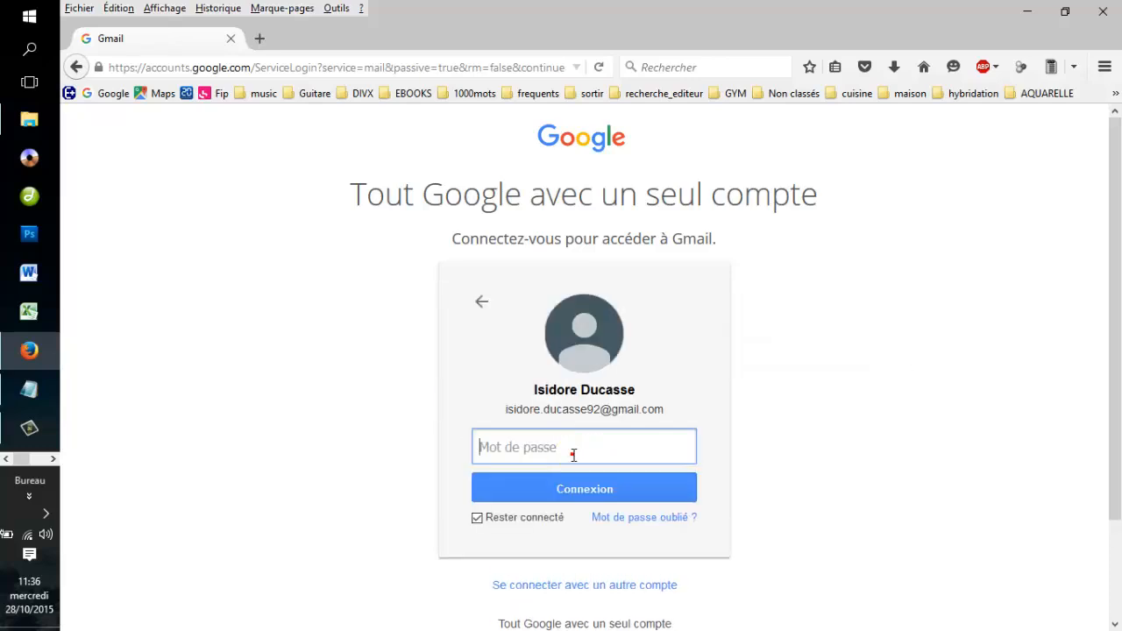
click(573, 454)
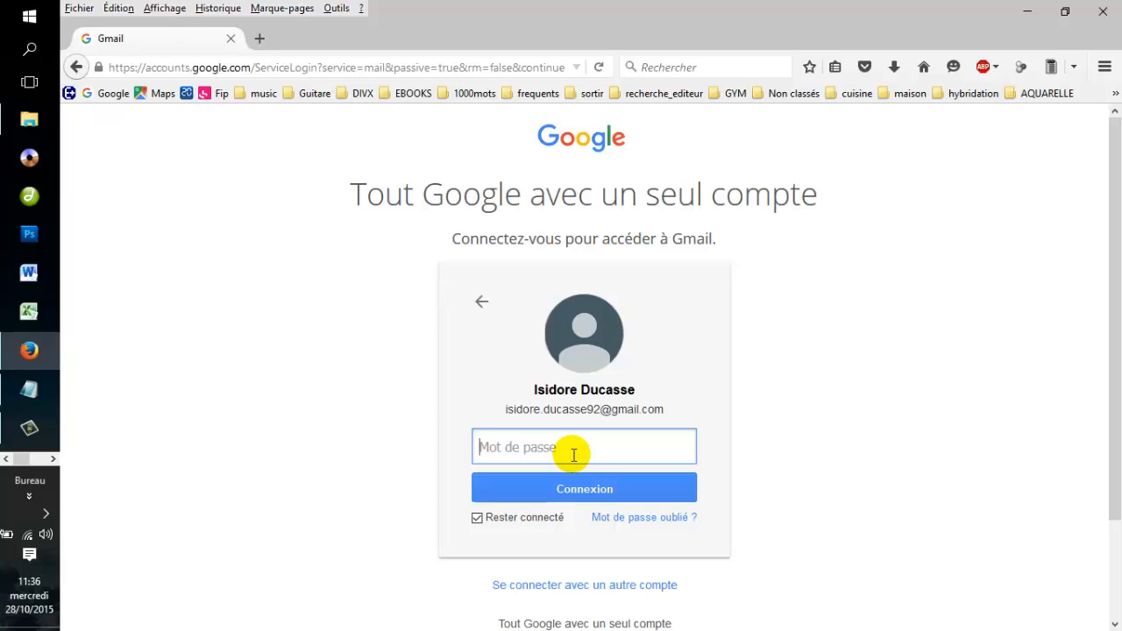
text(••••••••)
click(575, 487)
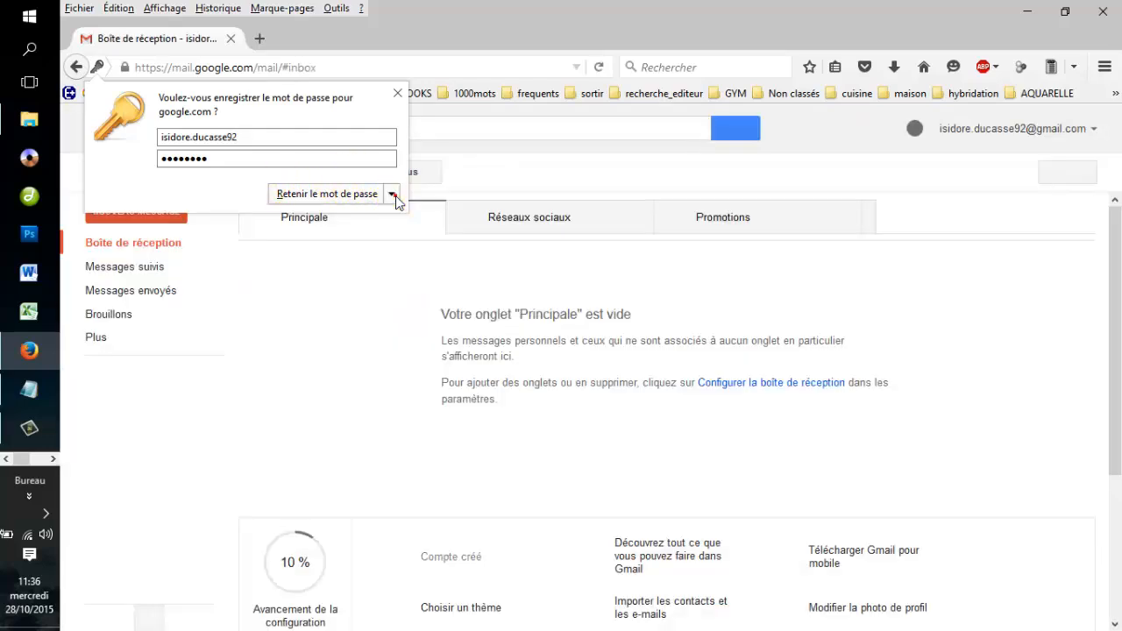
Decline Firefox's password-save offer by choosing 'Plus tard'.
click(392, 194)
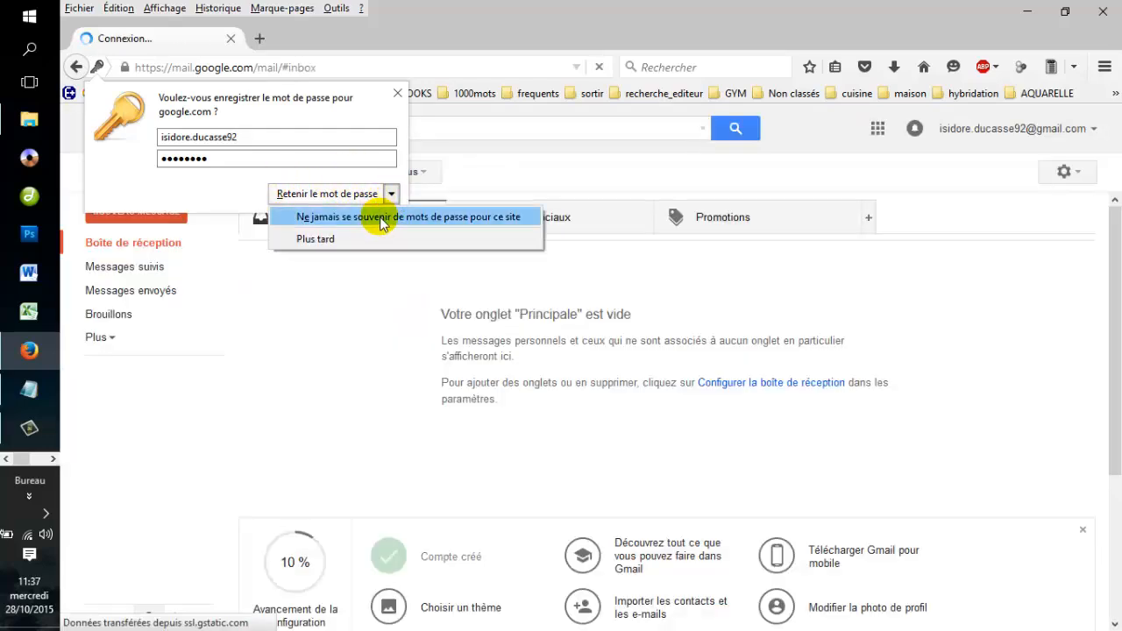
click(317, 239)
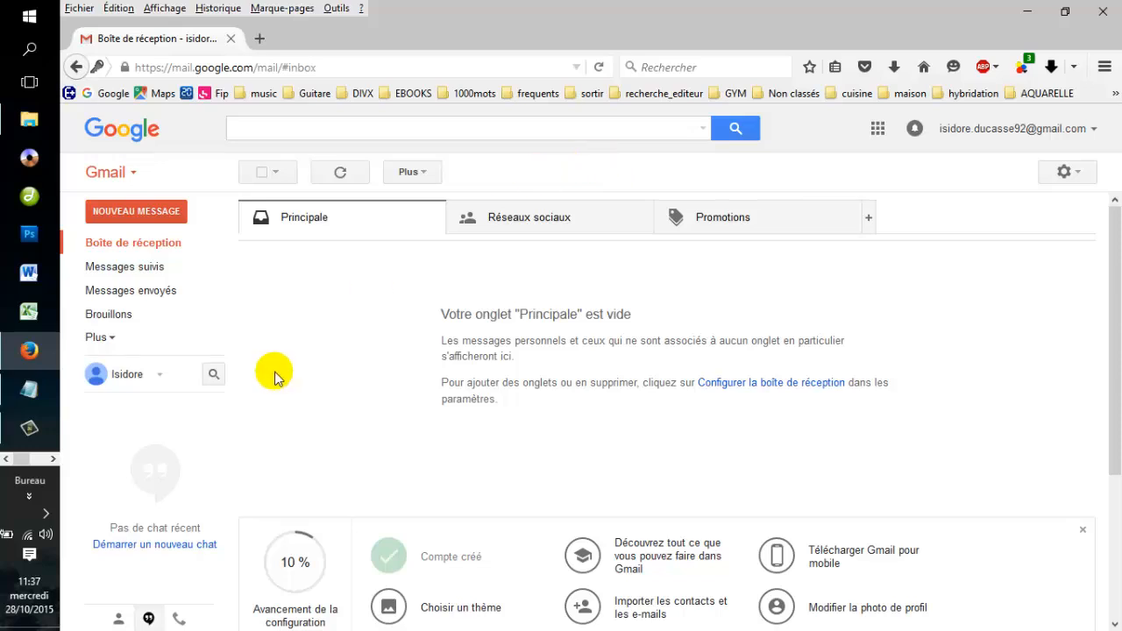
Start a new message and place the caret in its À recipients field.
click(162, 213)
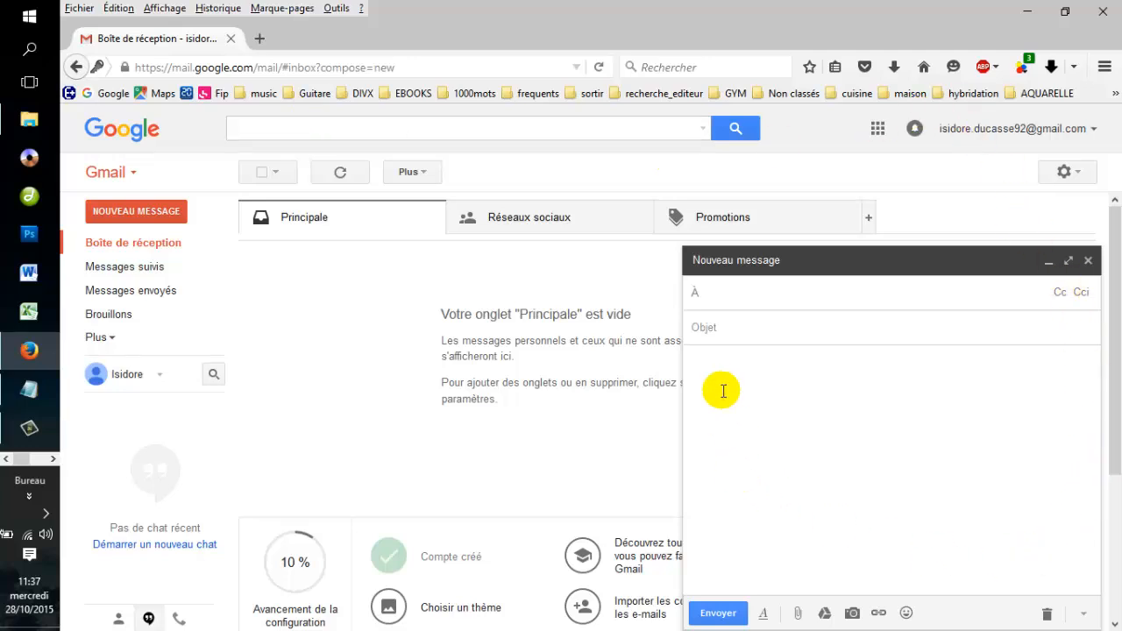
click(726, 321)
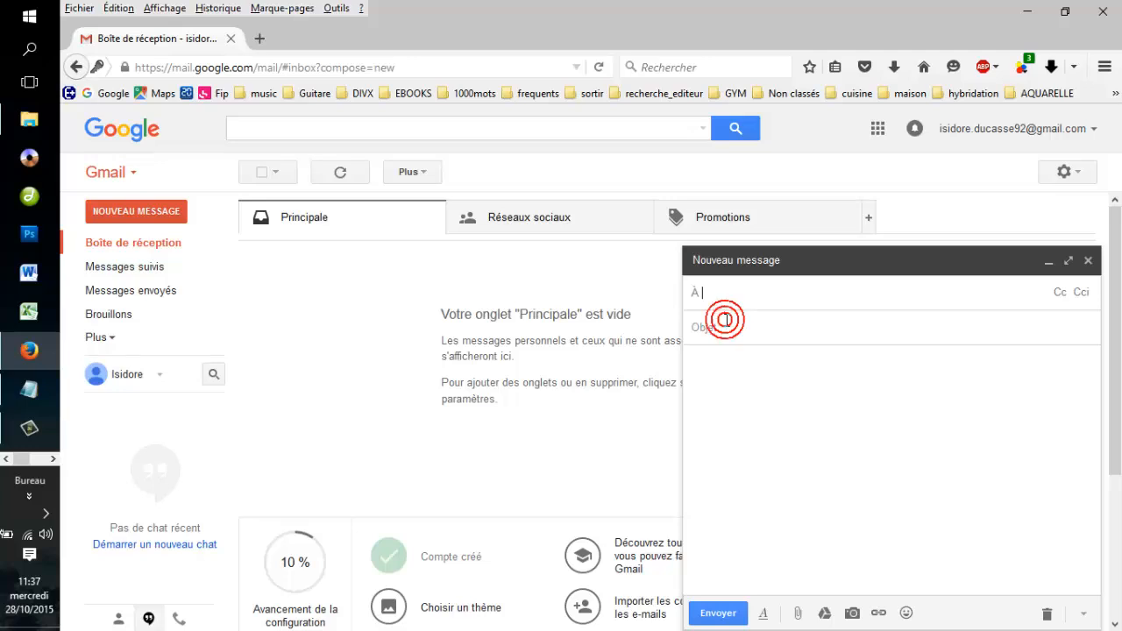
click(731, 364)
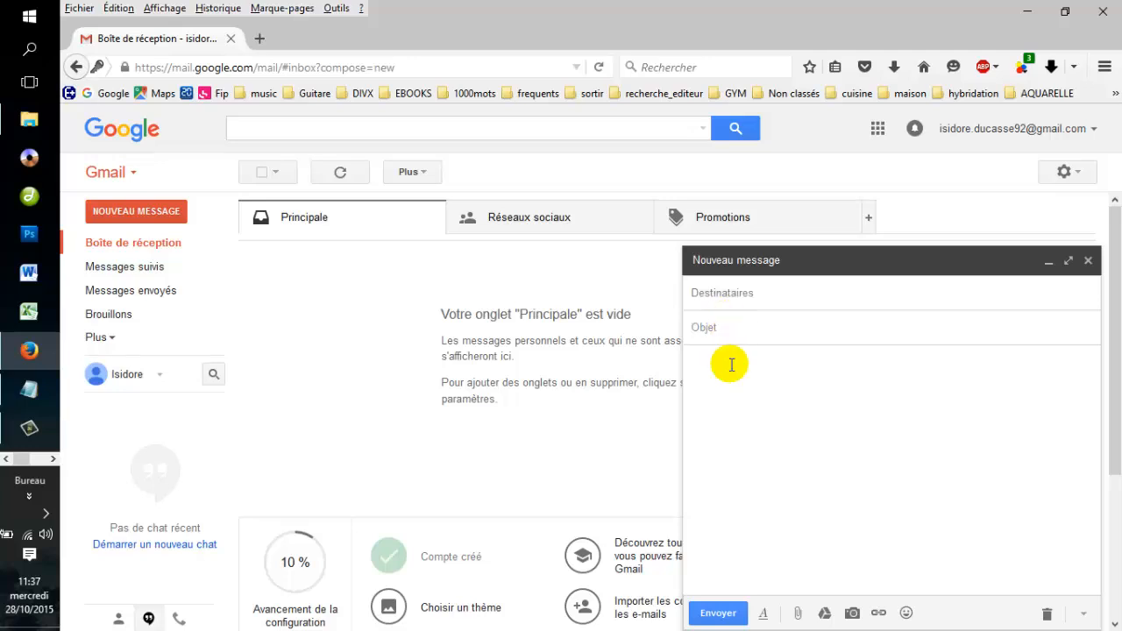
click(767, 293)
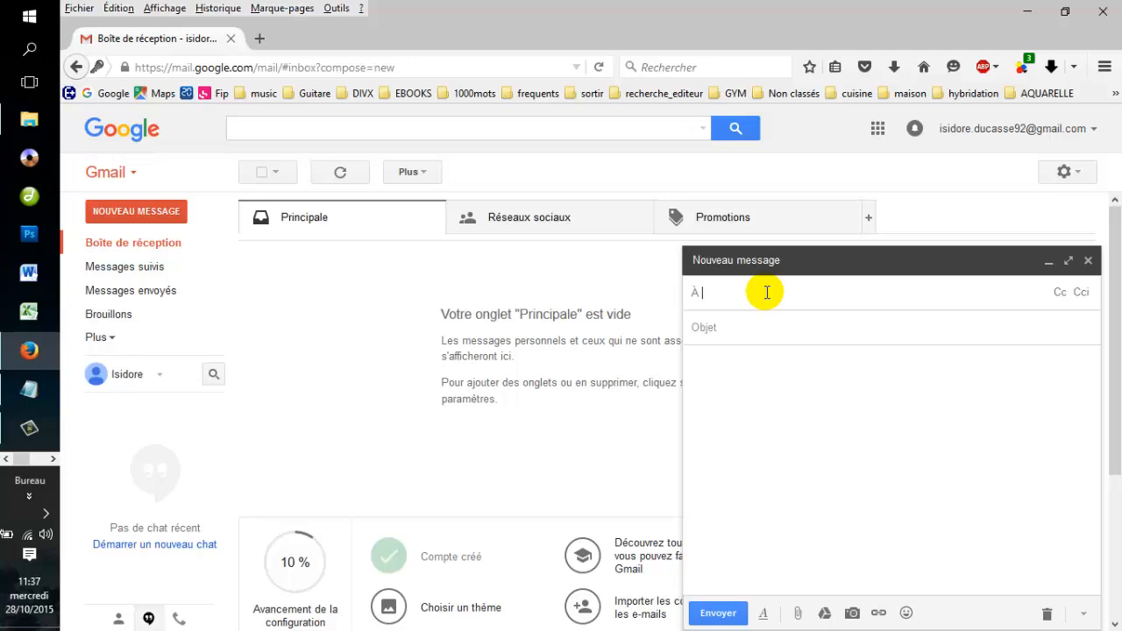
click(766, 292)
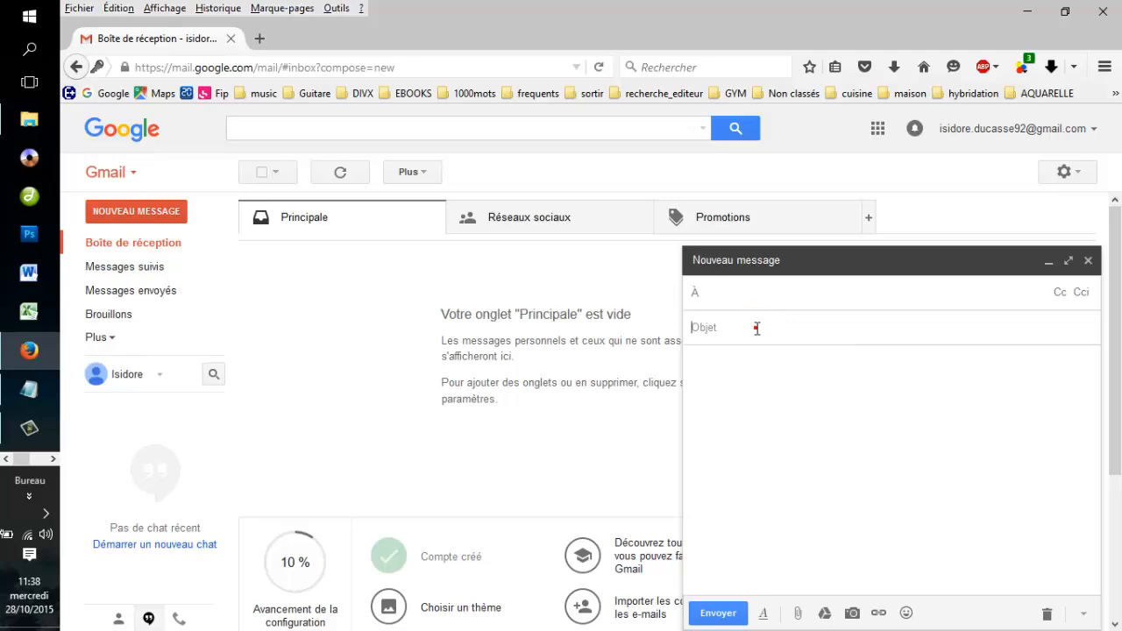
Enter a subject announcing the applicant's candidature 'au poste de chauffeur-livreur'.
click(757, 328)
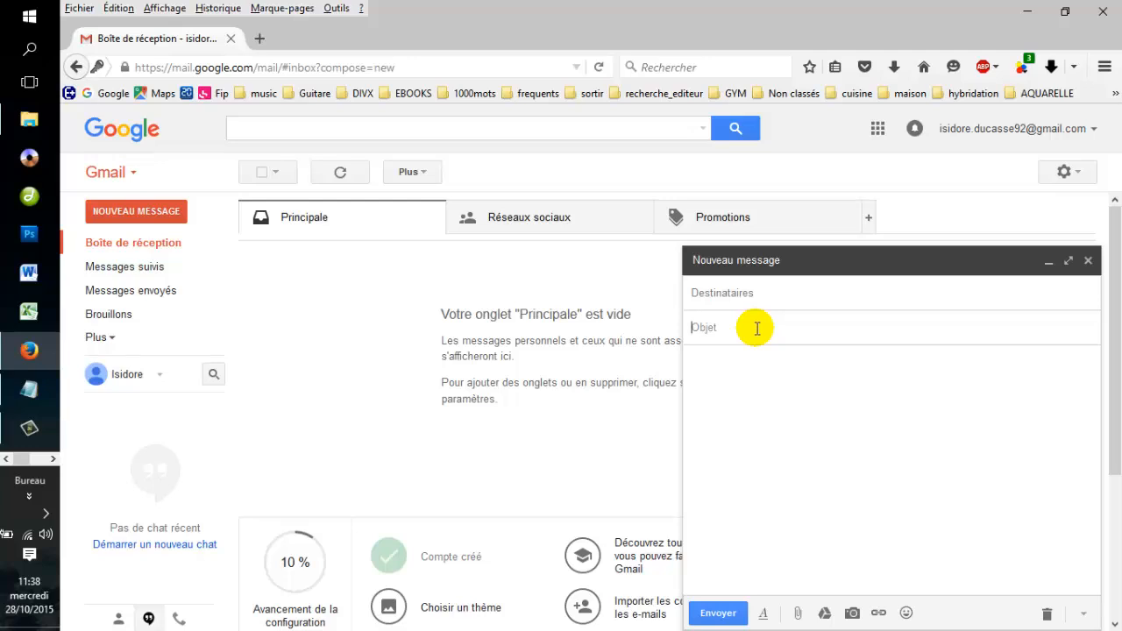
text(candidature de M. Ducasse)
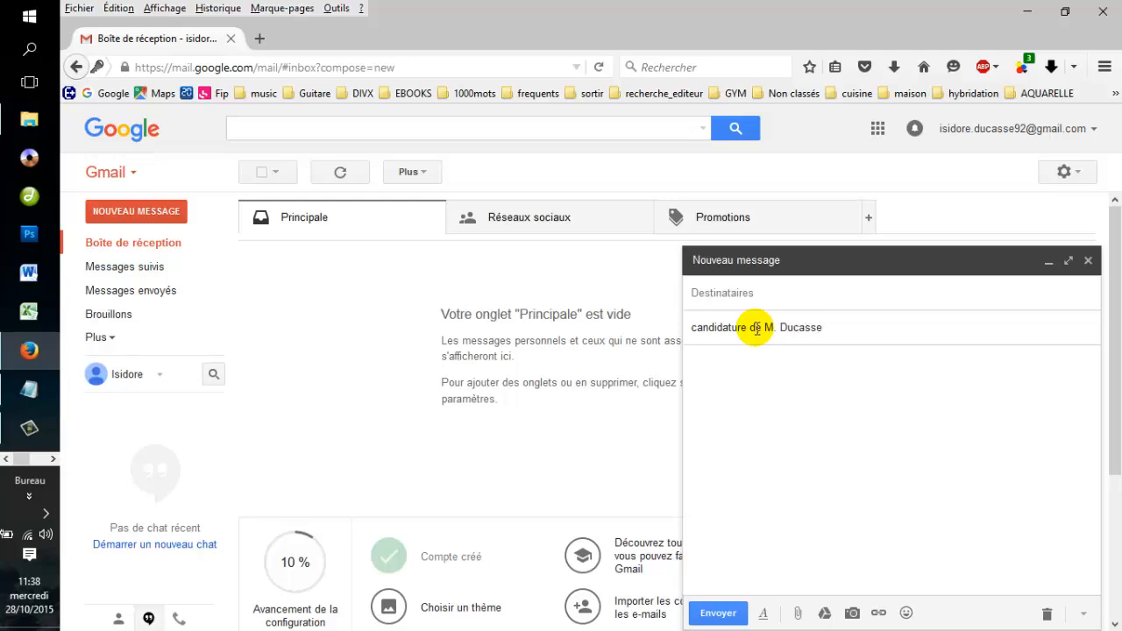
text( au poste de chauffeur-l)
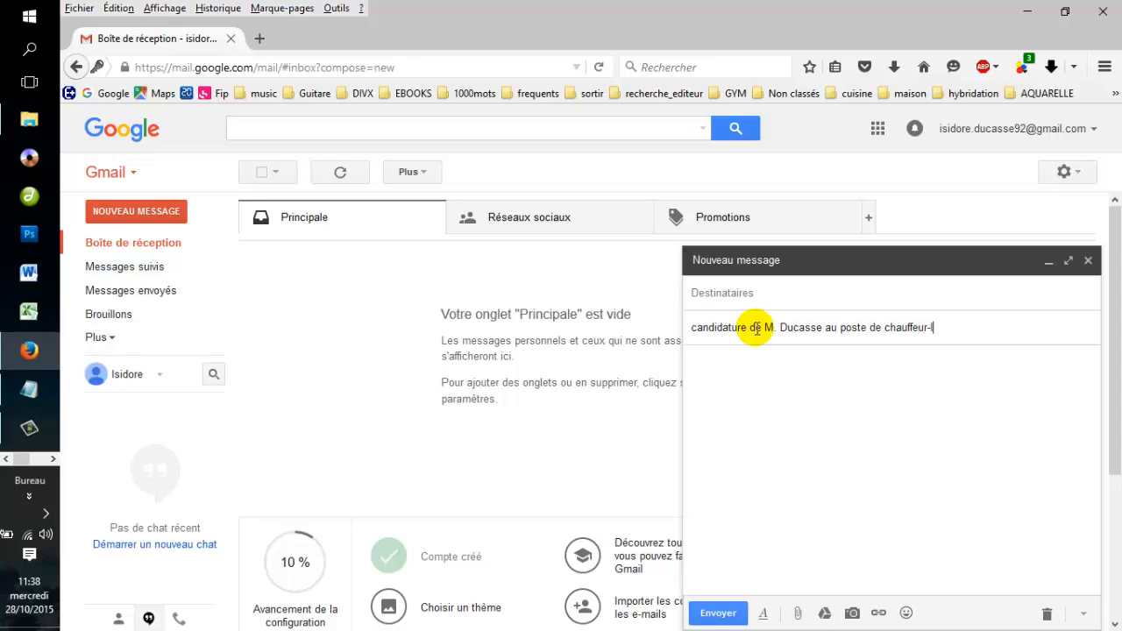
text(ivreur)
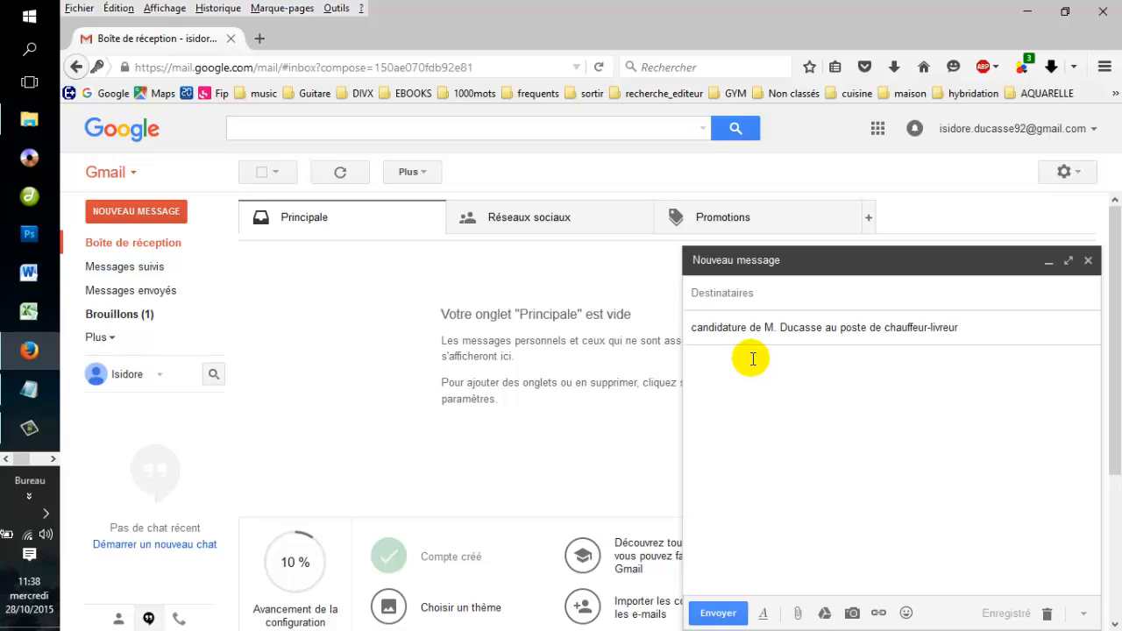
click(747, 359)
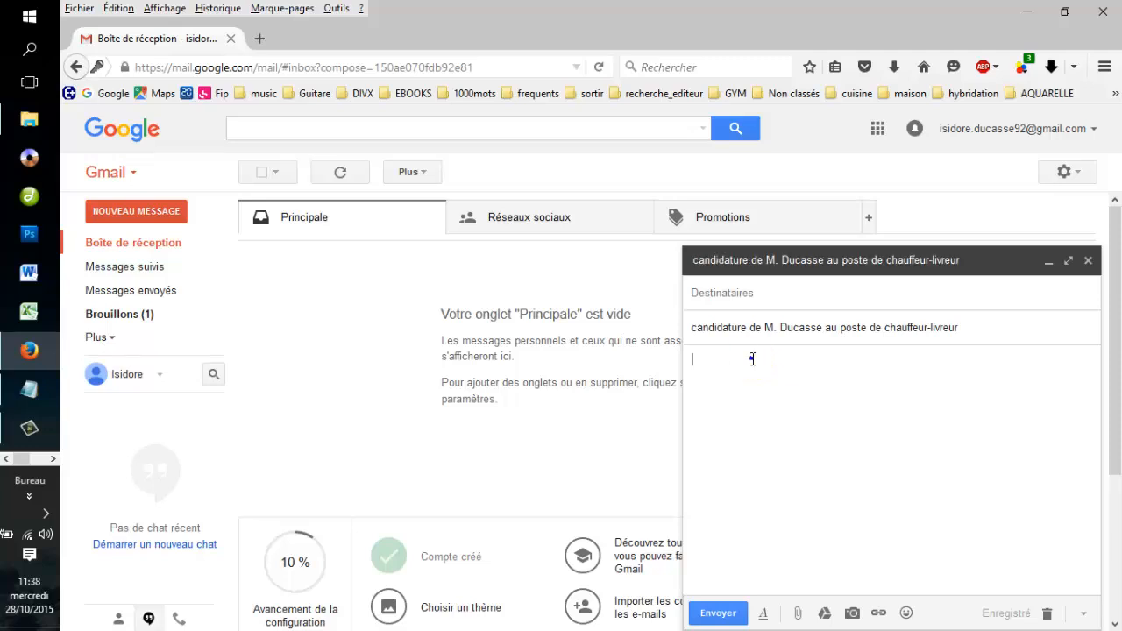
Paste the prepared letter into the body and check its Bonjour greeting and closing line.
right_click(752, 358)
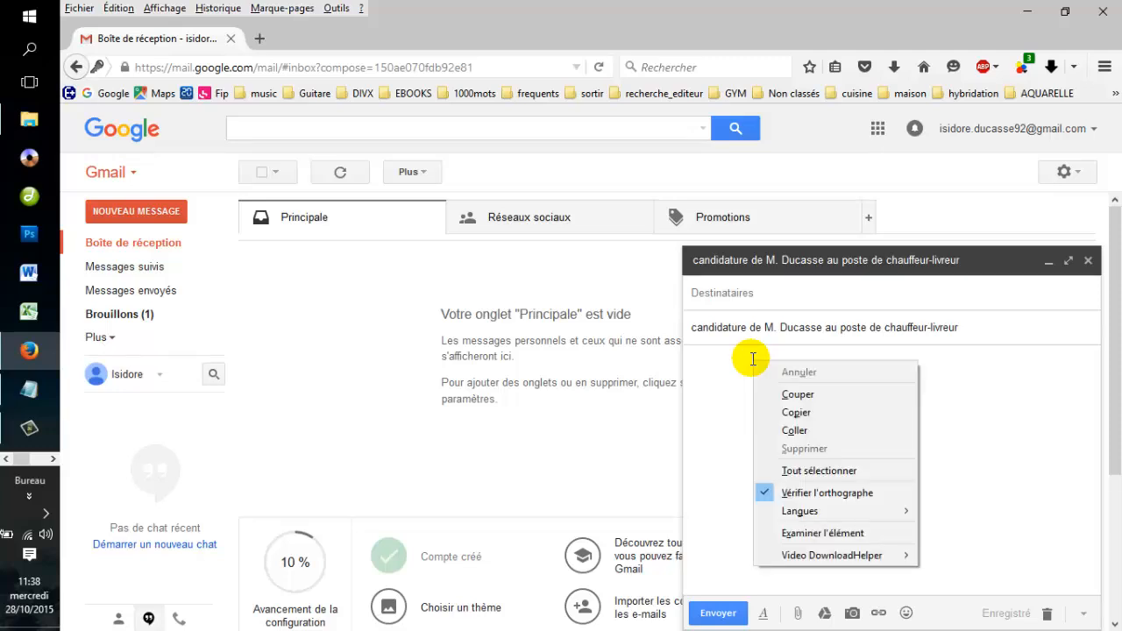
click(784, 428)
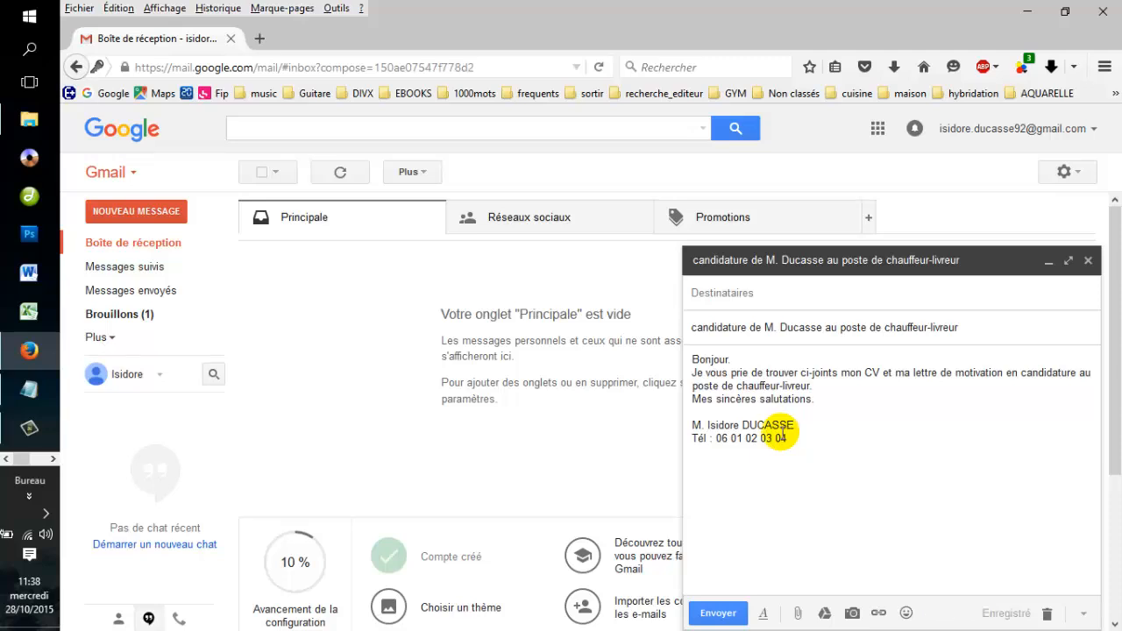
click(734, 361)
drag(734, 360, 689, 360)
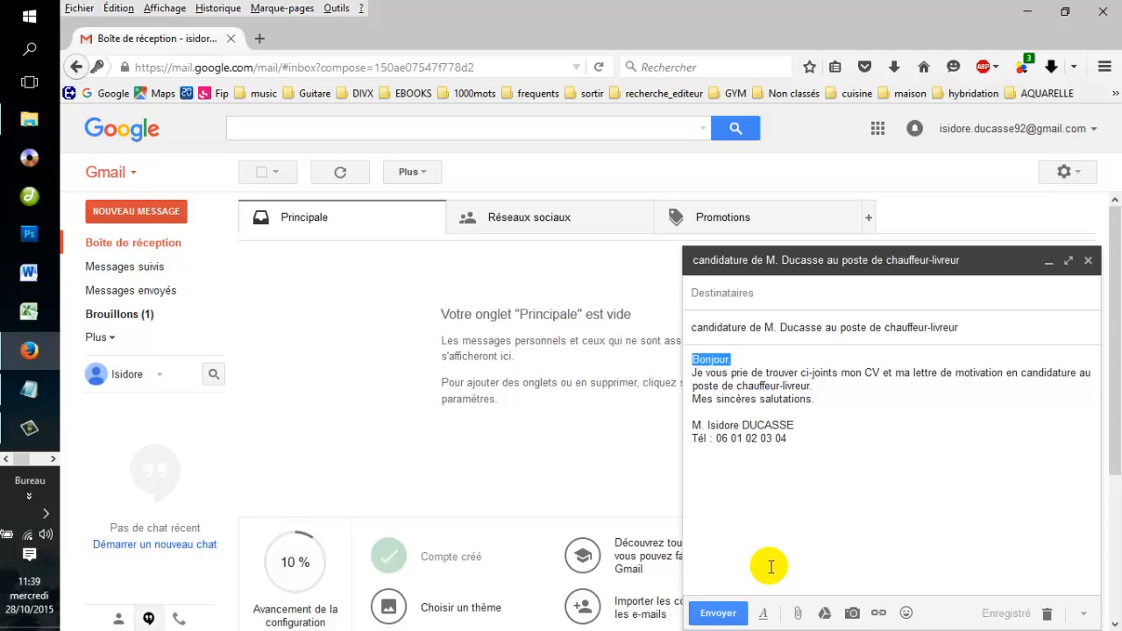
click(851, 397)
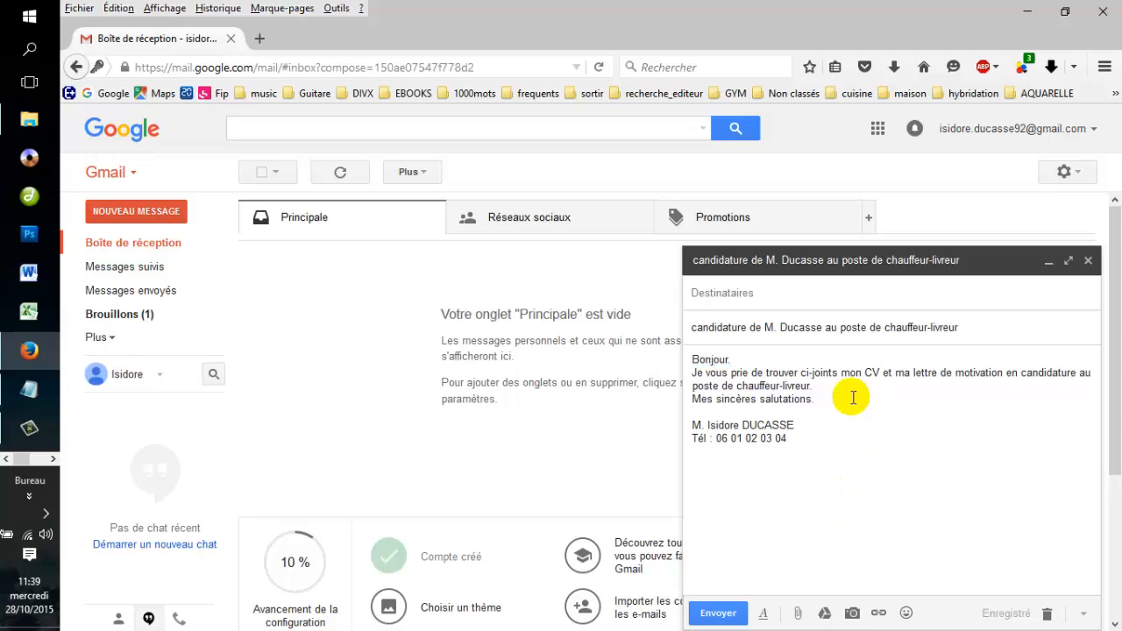
drag(852, 397, 691, 400)
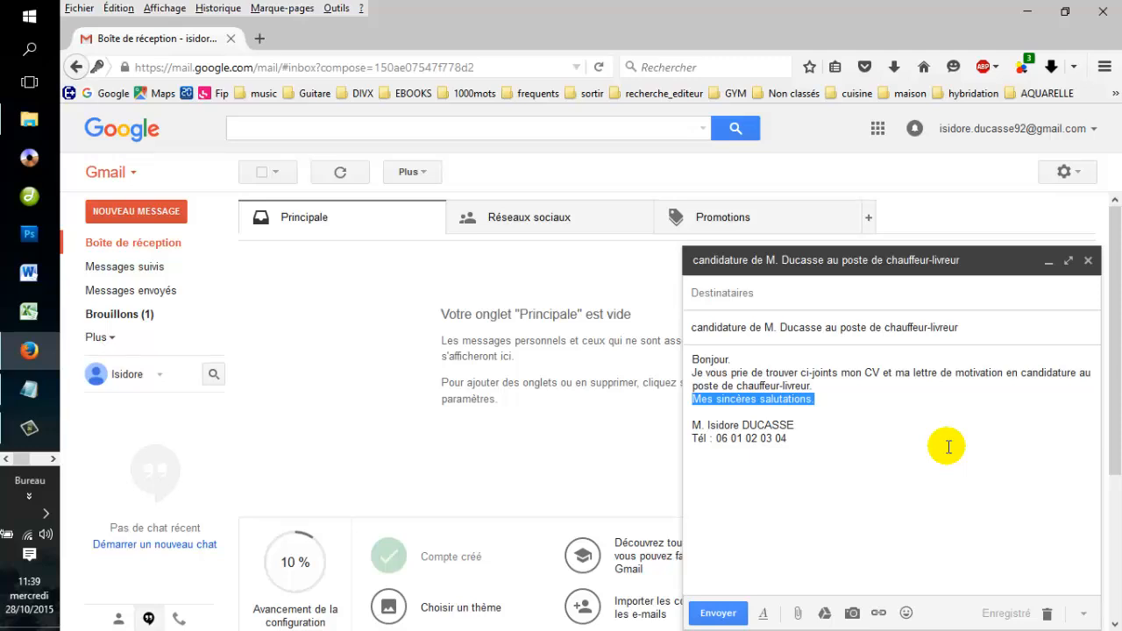
click(867, 434)
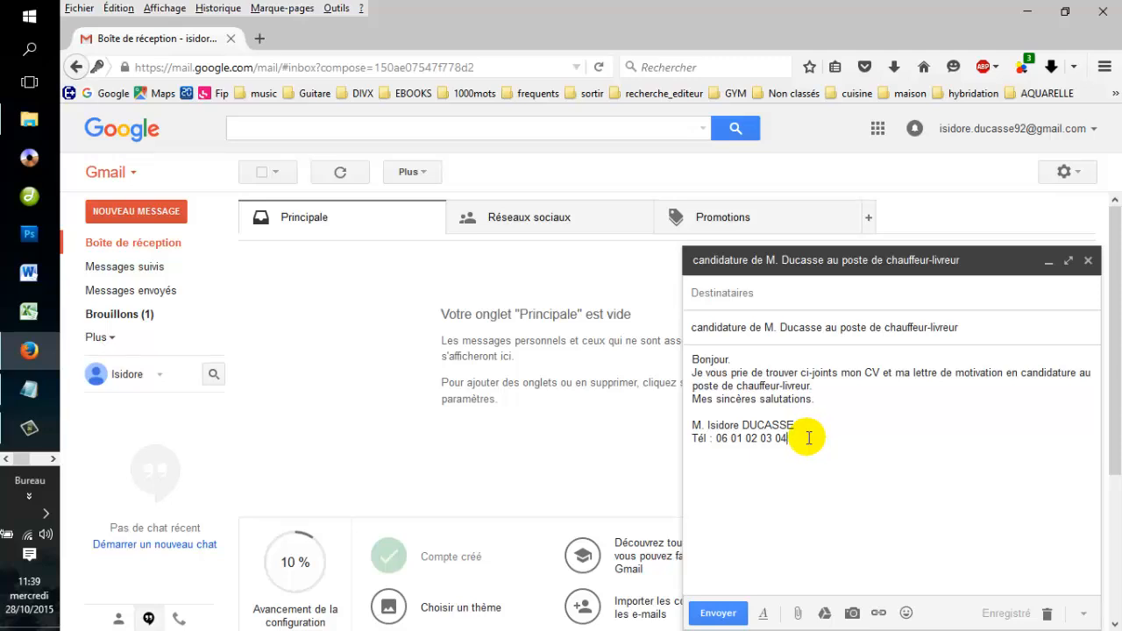
Review the signature's name and phone lines, then bring up the file-attachment dialog.
drag(808, 438, 692, 443)
click(760, 440)
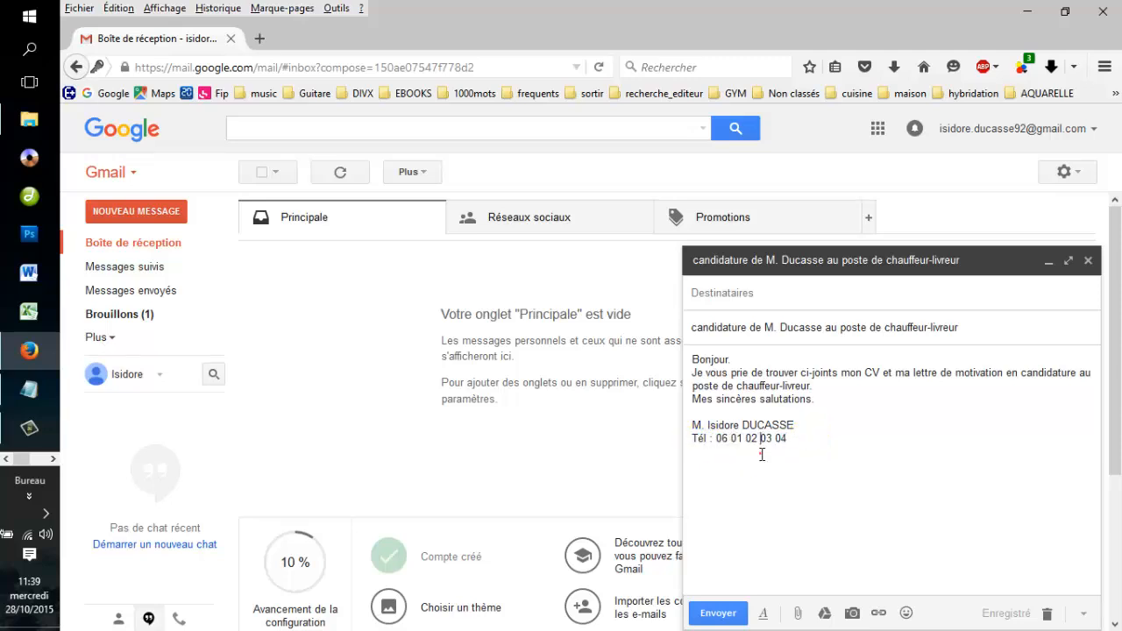
click(798, 438)
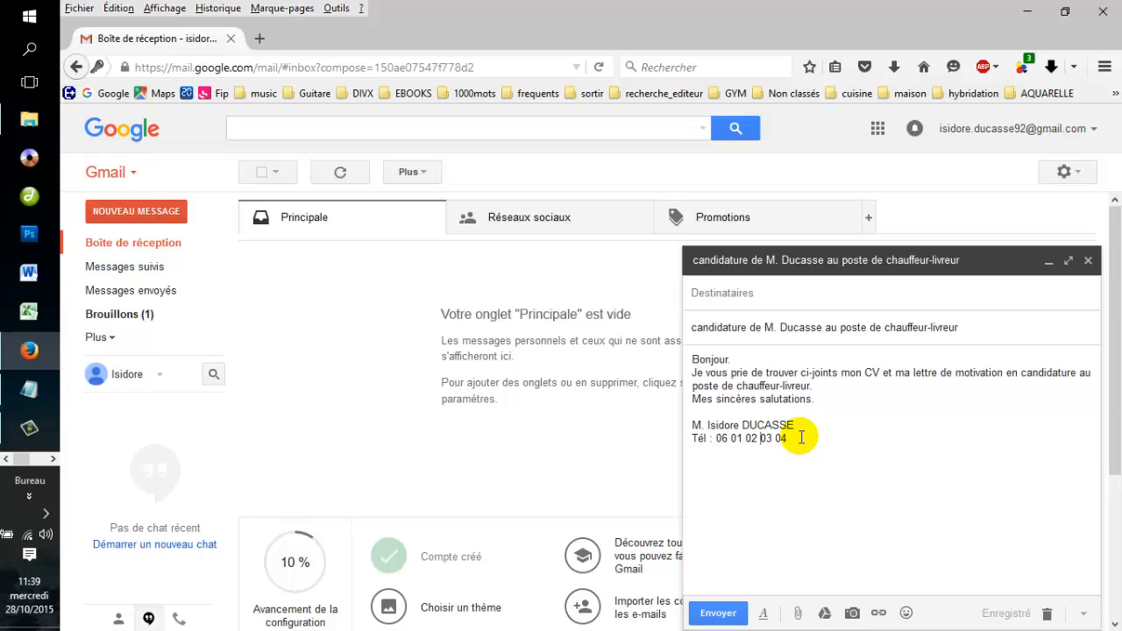
drag(803, 431, 708, 426)
drag(805, 444, 720, 446)
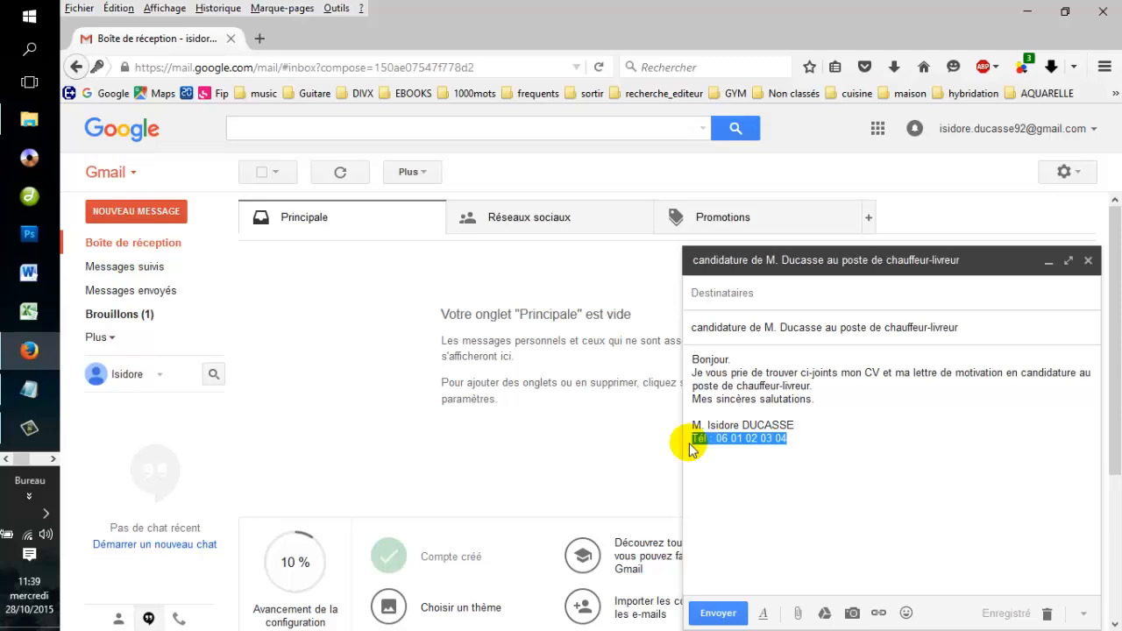
click(784, 482)
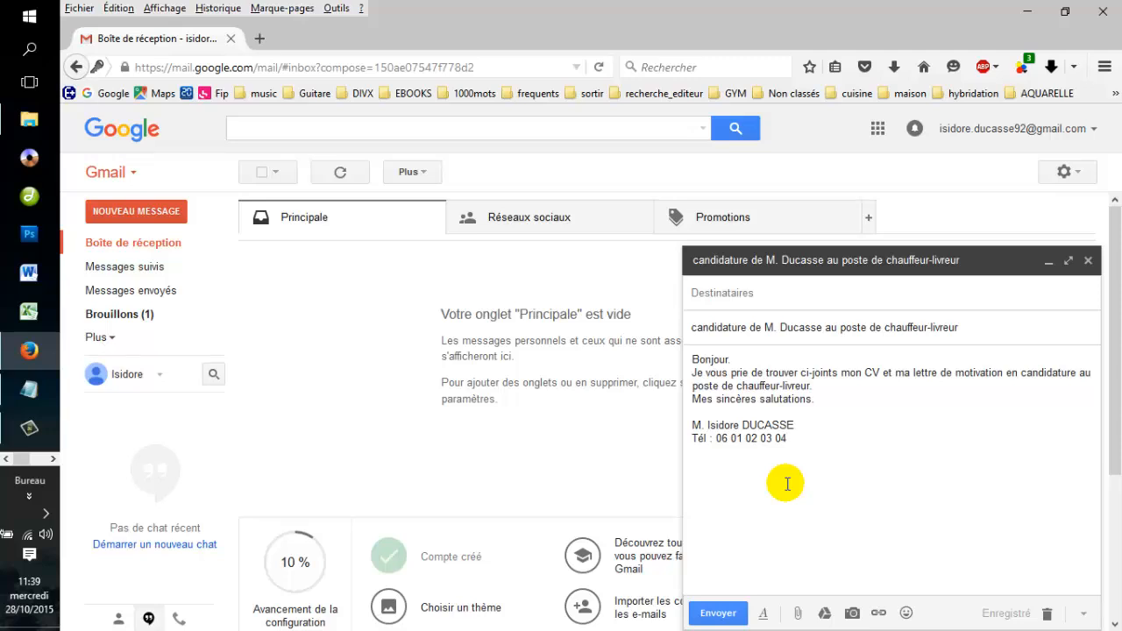
click(800, 612)
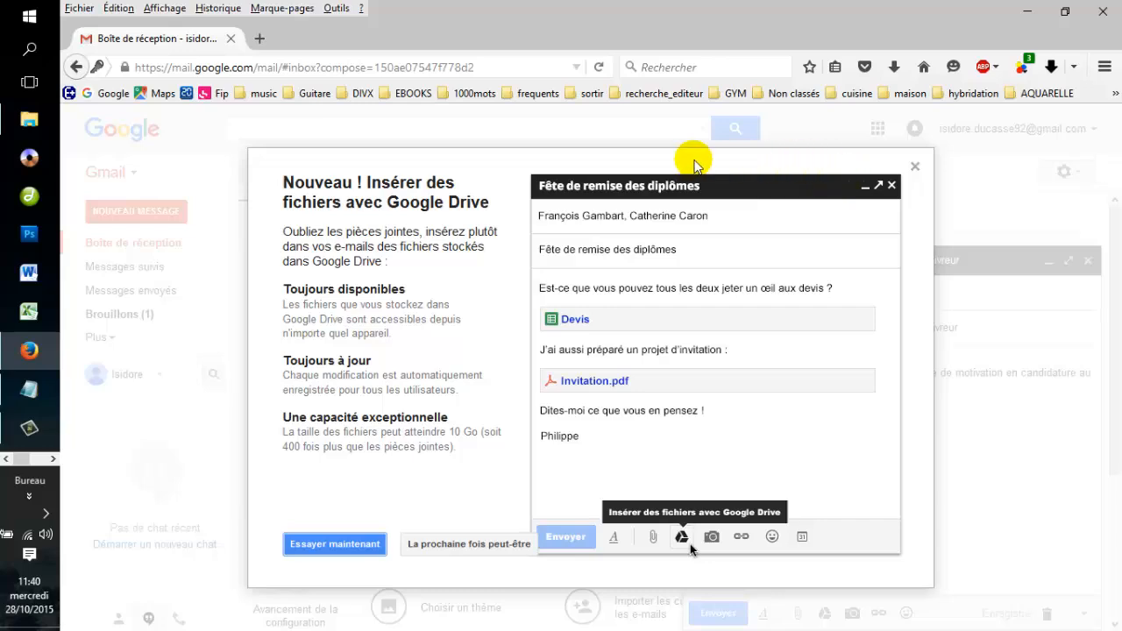
click(915, 165)
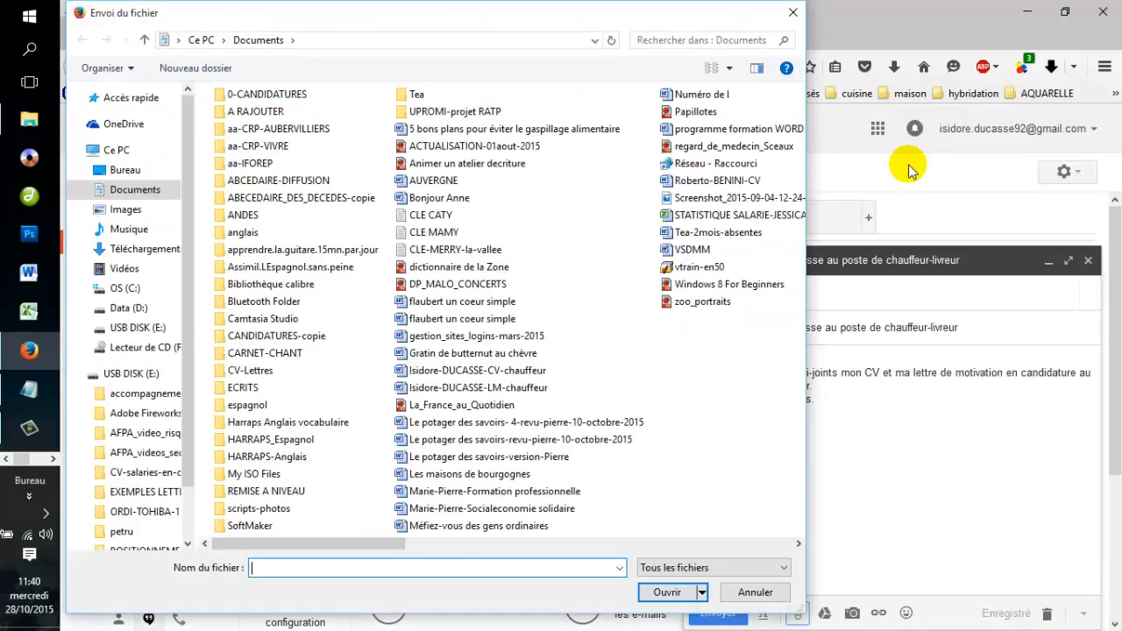
Attach both chauffeur CV and cover-letter .docx files from 0-CANDIDATURES > candidature-AUXCHAMPS.
drag(358, 26, 421, 33)
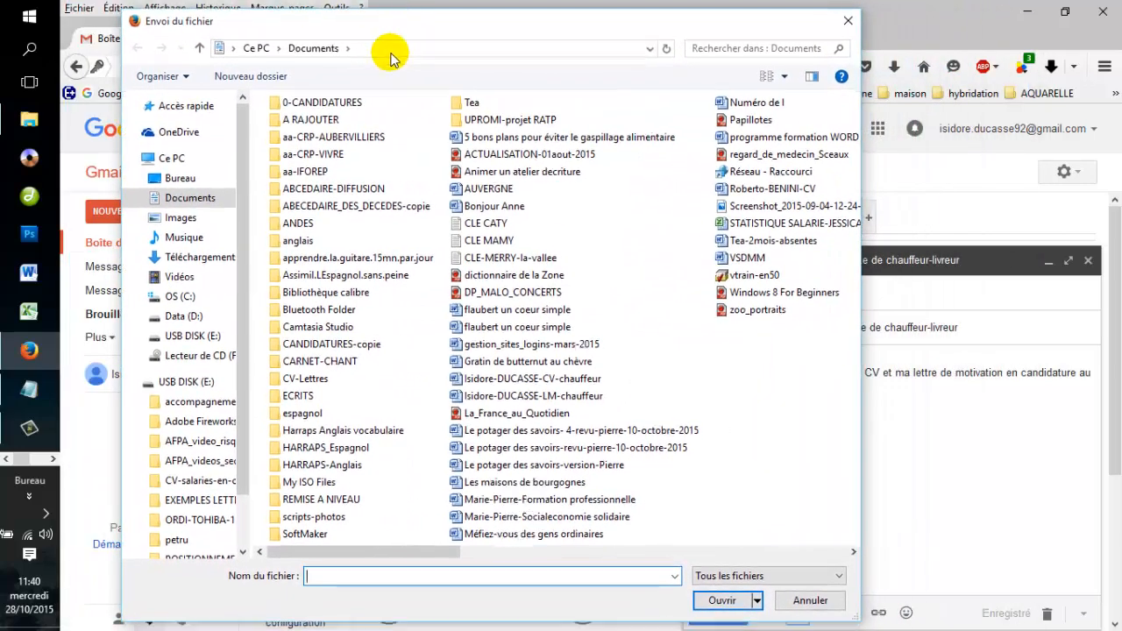
double_click(322, 103)
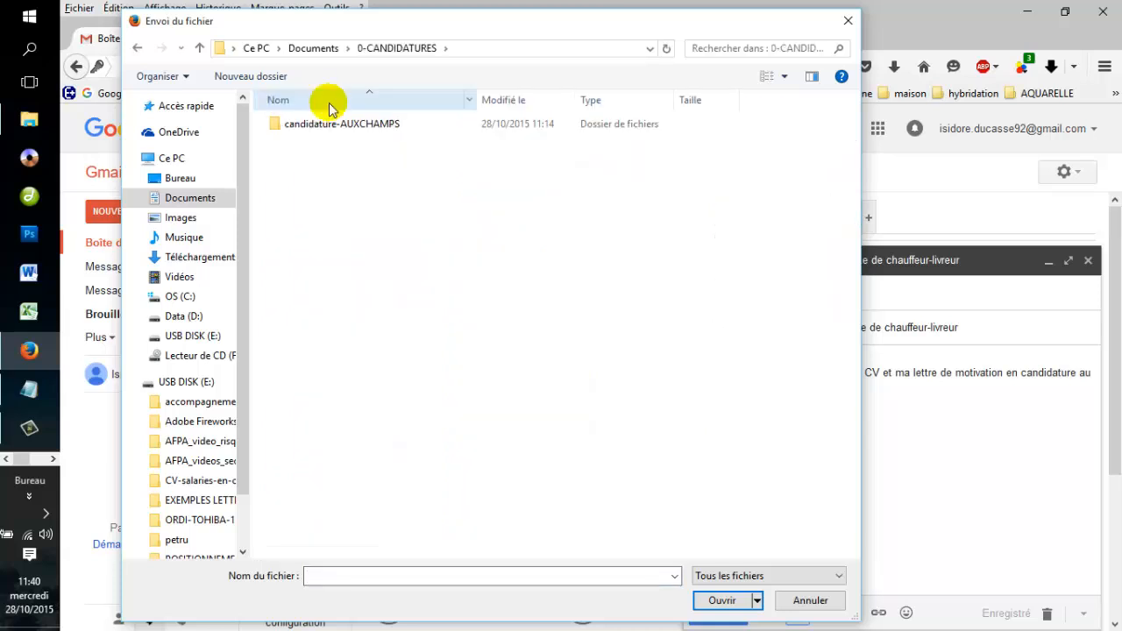
click(191, 199)
double_click(320, 102)
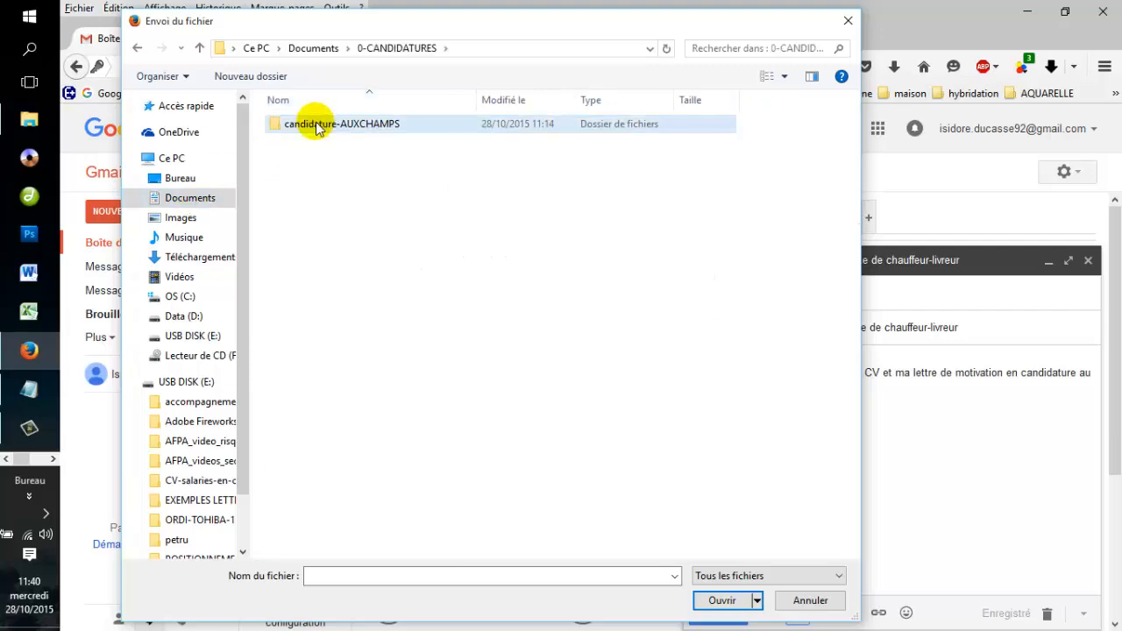
double_click(317, 126)
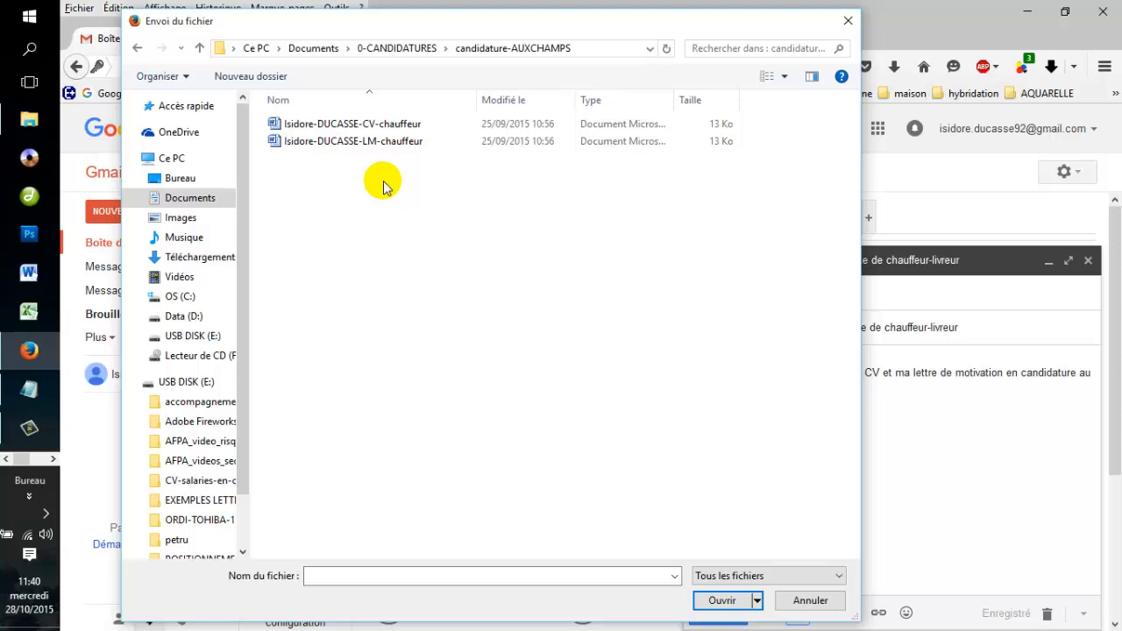
drag(384, 165, 307, 128)
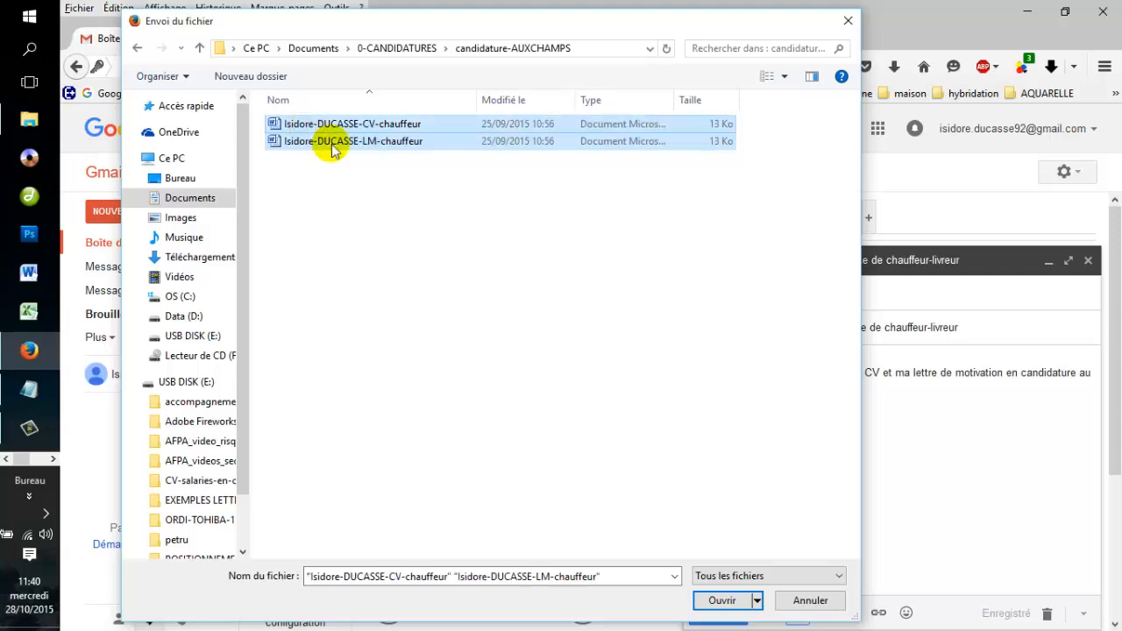
click(722, 602)
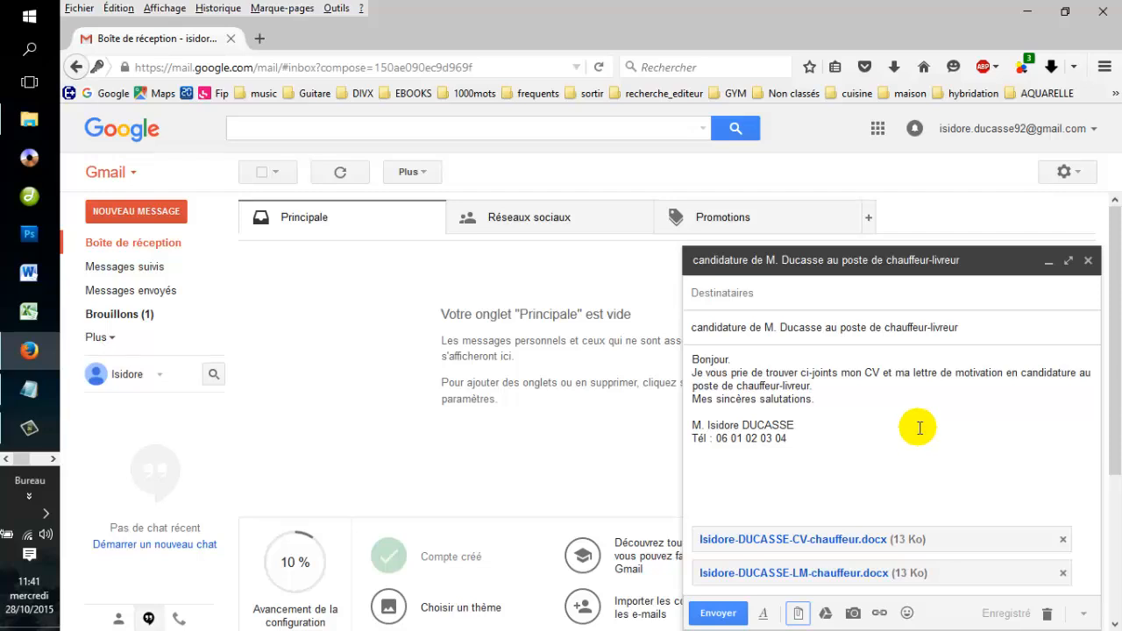
drag(1005, 320, 679, 327)
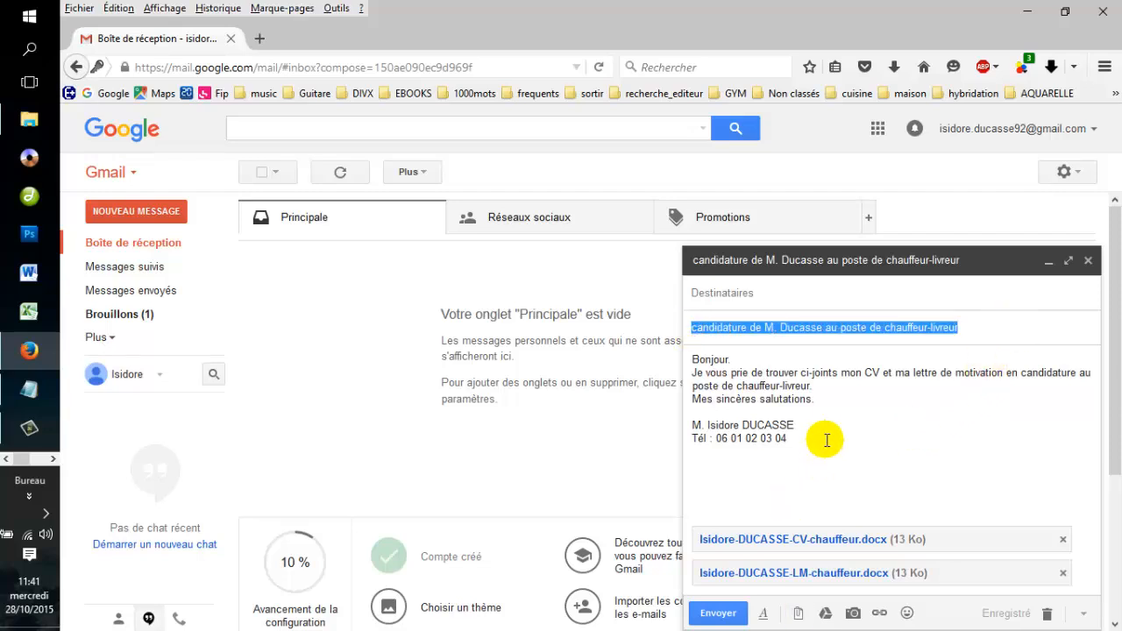
drag(826, 438, 681, 356)
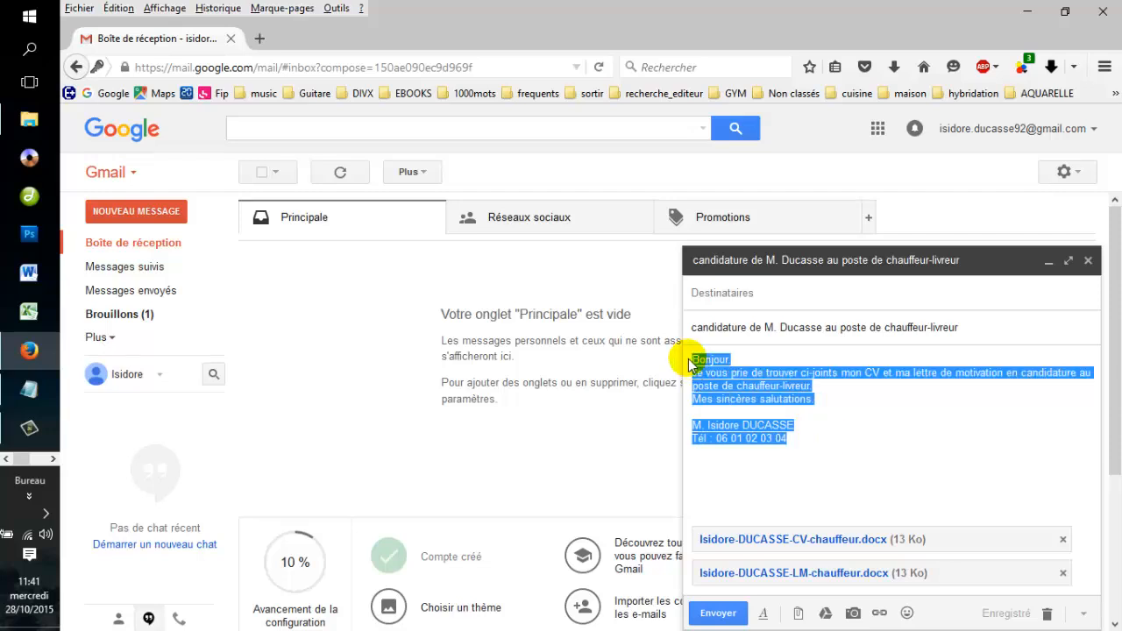
click(853, 464)
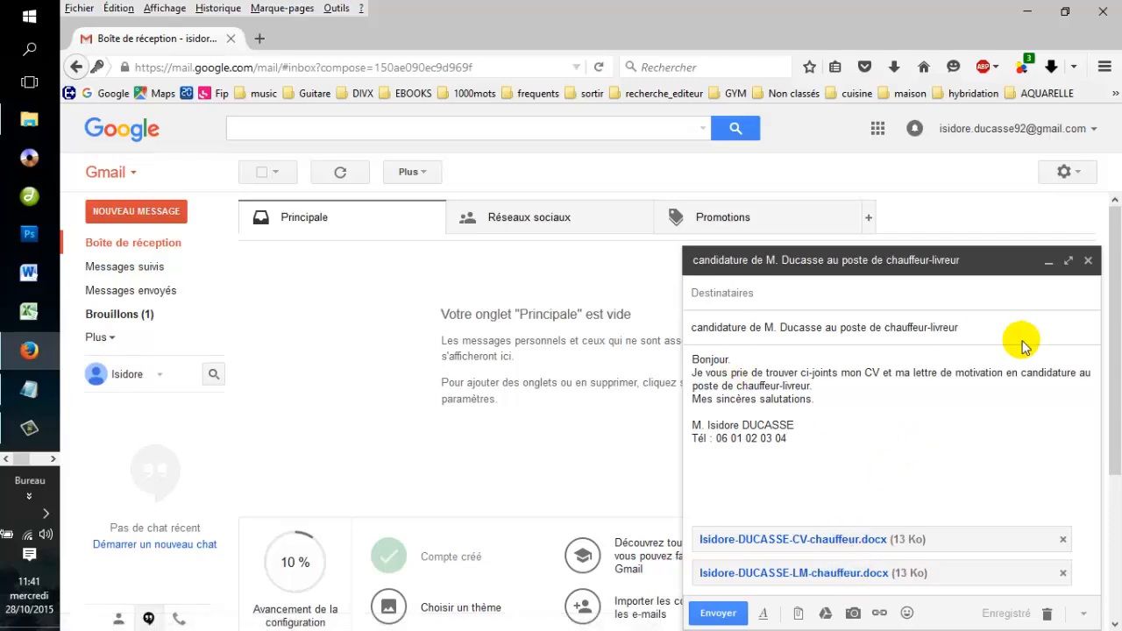
Address the message to the recruiter's suggested recruitment address and send it.
click(760, 295)
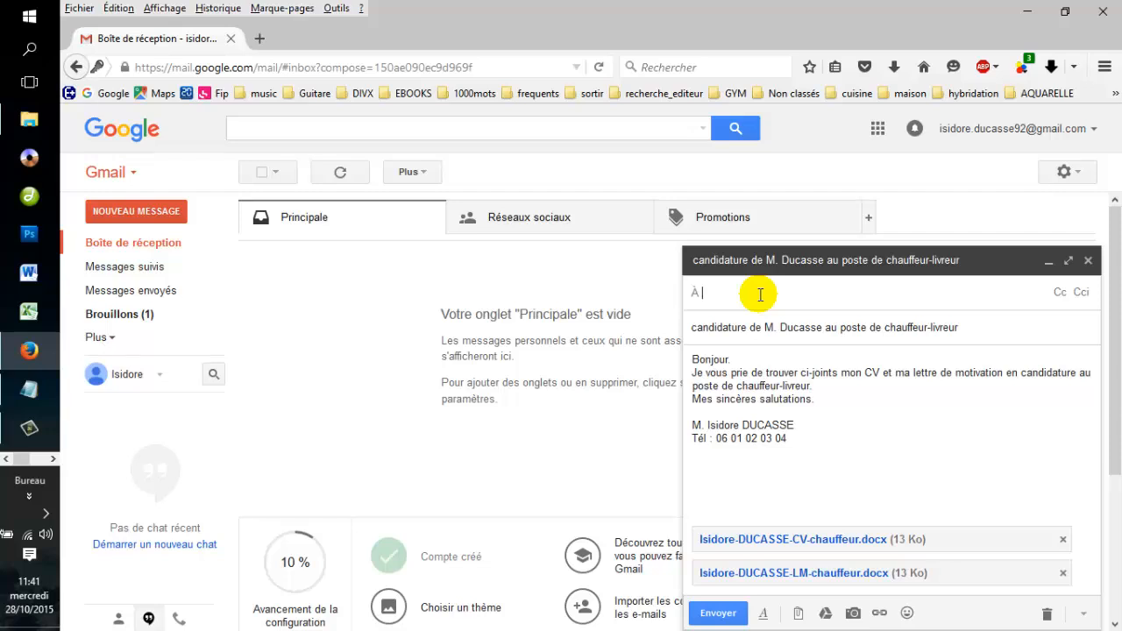
text(re)
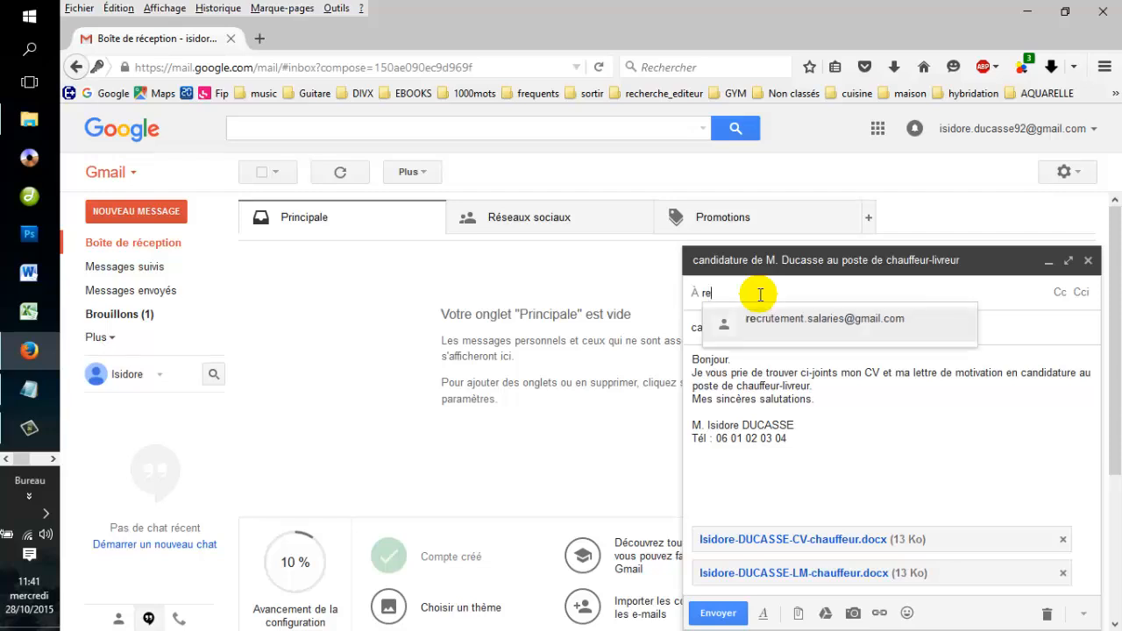
click(756, 319)
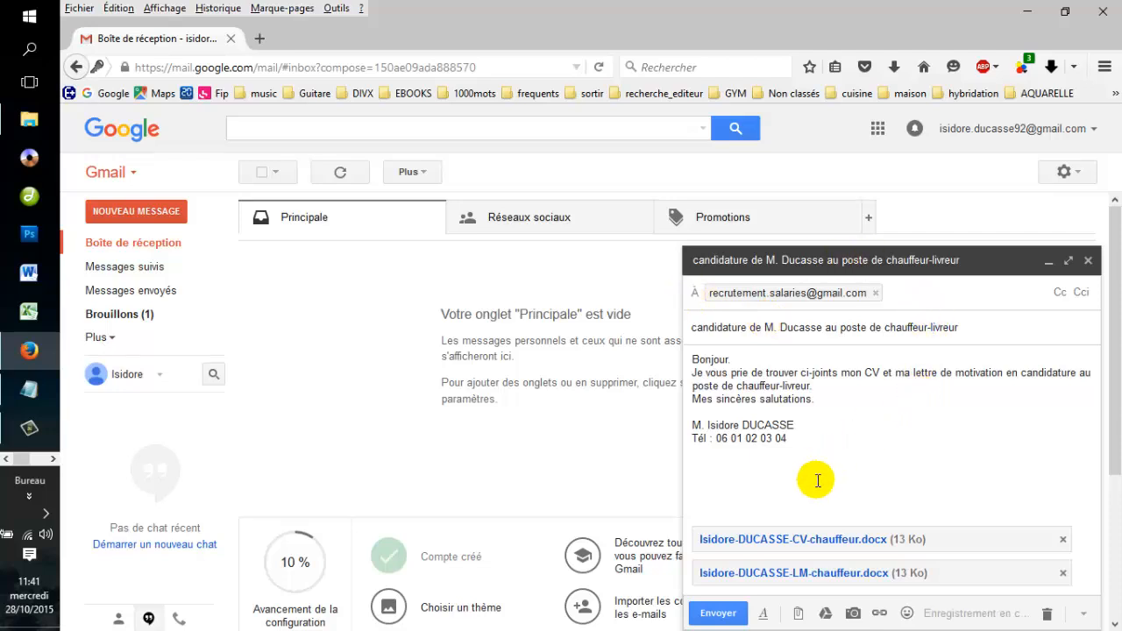
click(729, 616)
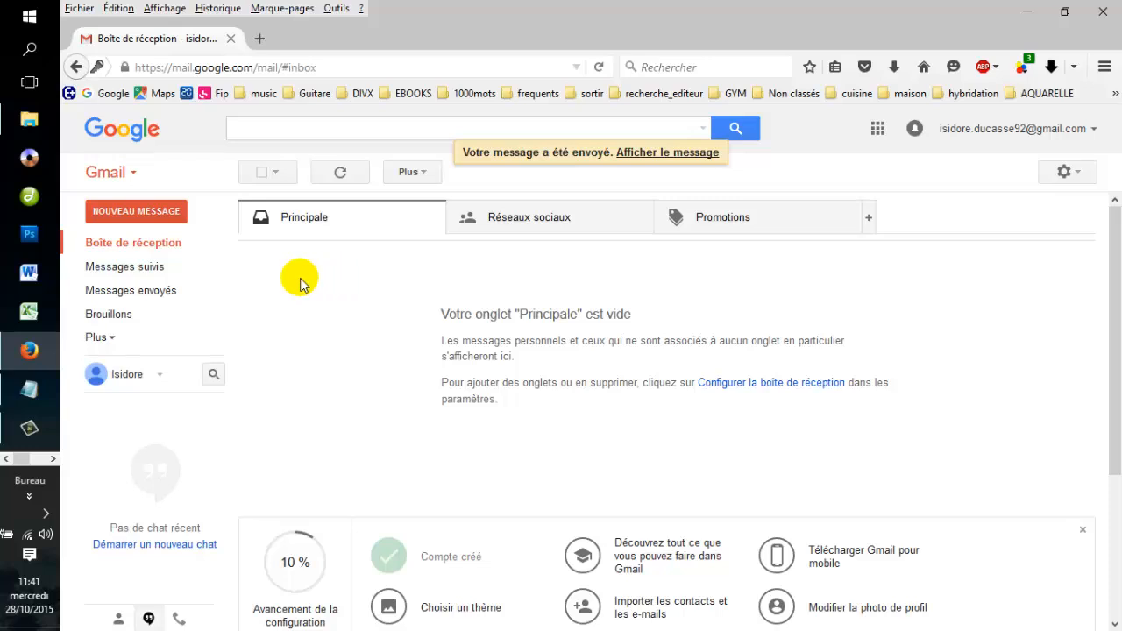
Open the sent application message from Messages envoyés to check its body and two attachments.
click(147, 294)
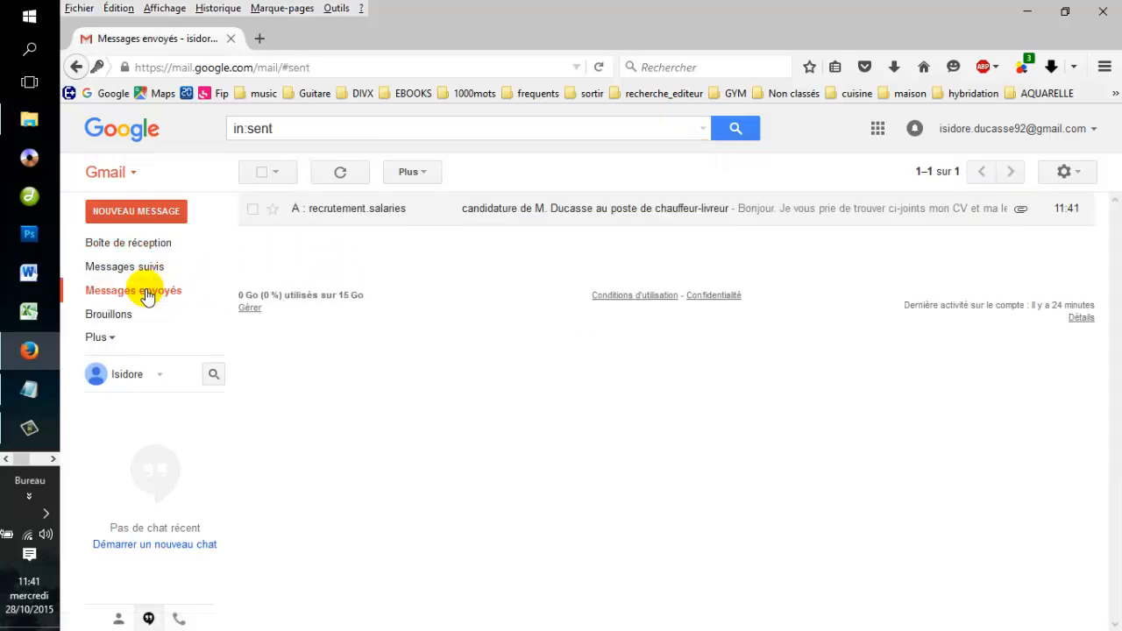
click(565, 219)
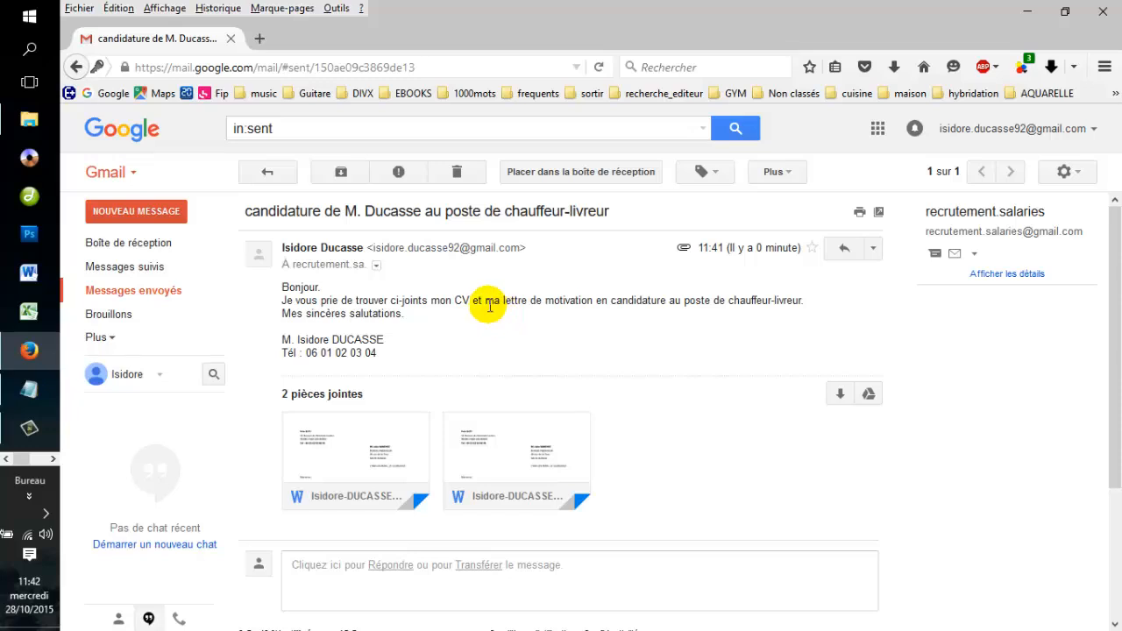
Download the CV and cover-letter Word attachments, saving each file to the computer.
mouse_move(298, 425)
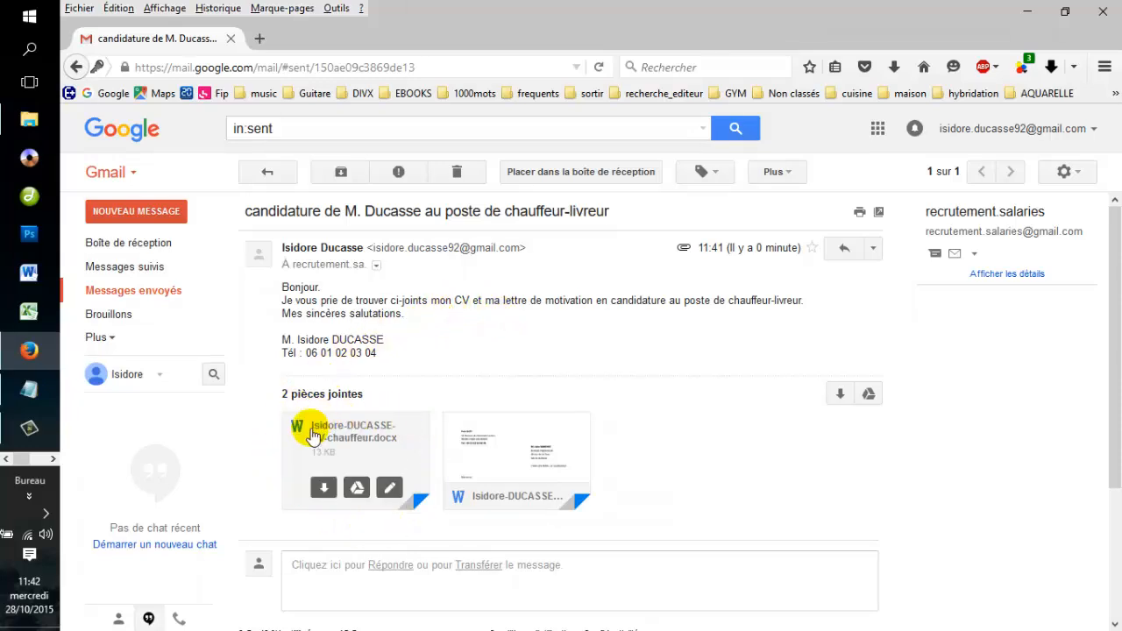
click(325, 492)
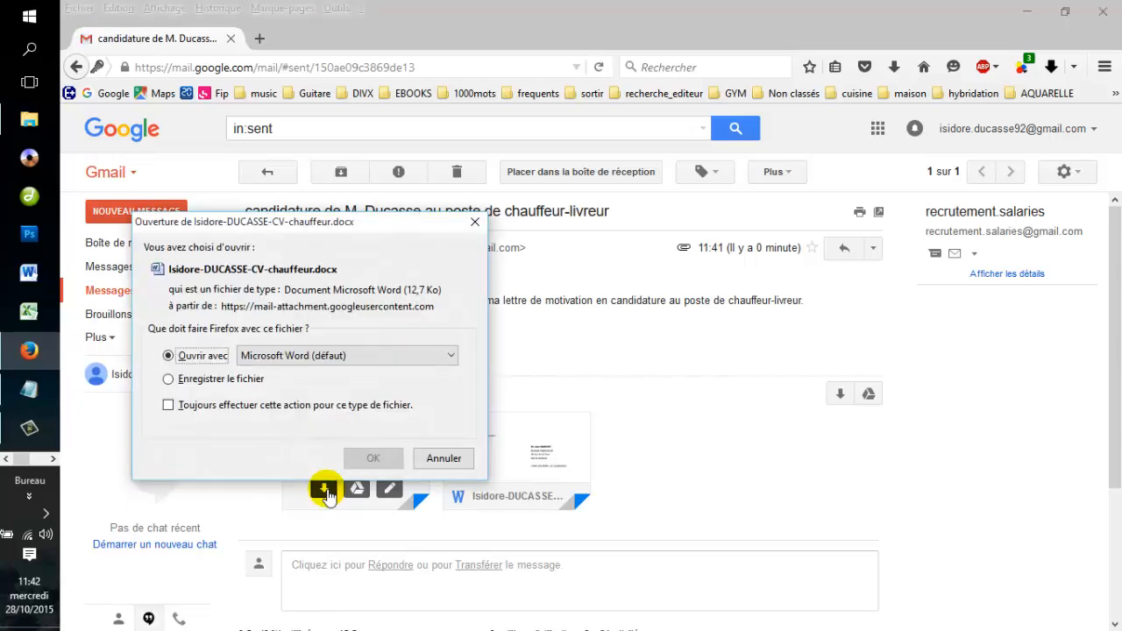
click(219, 385)
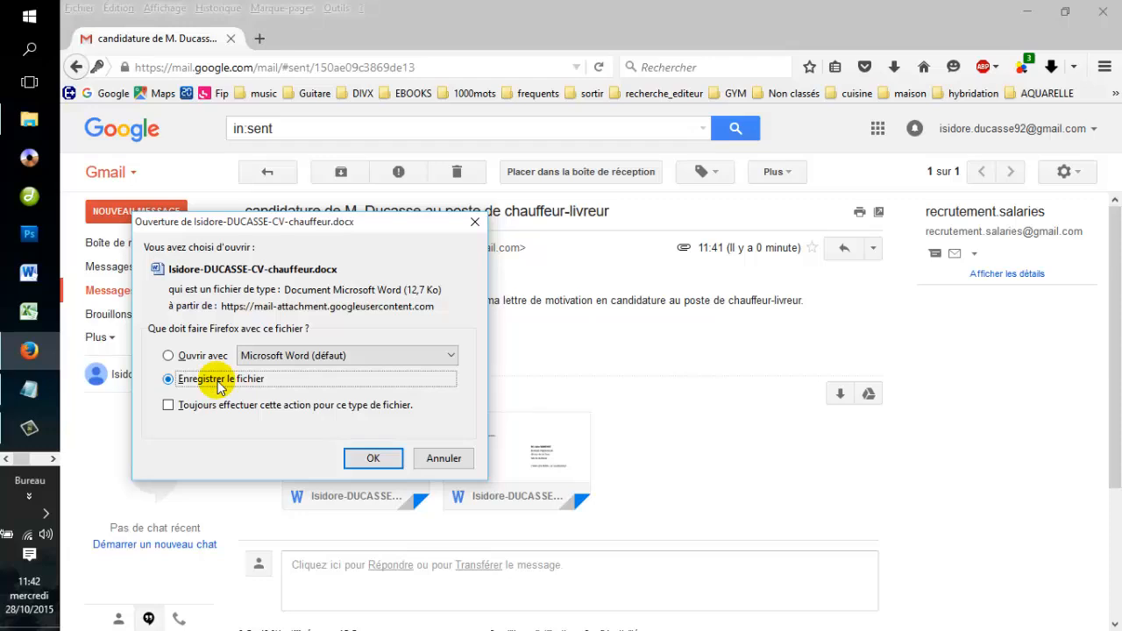
click(368, 459)
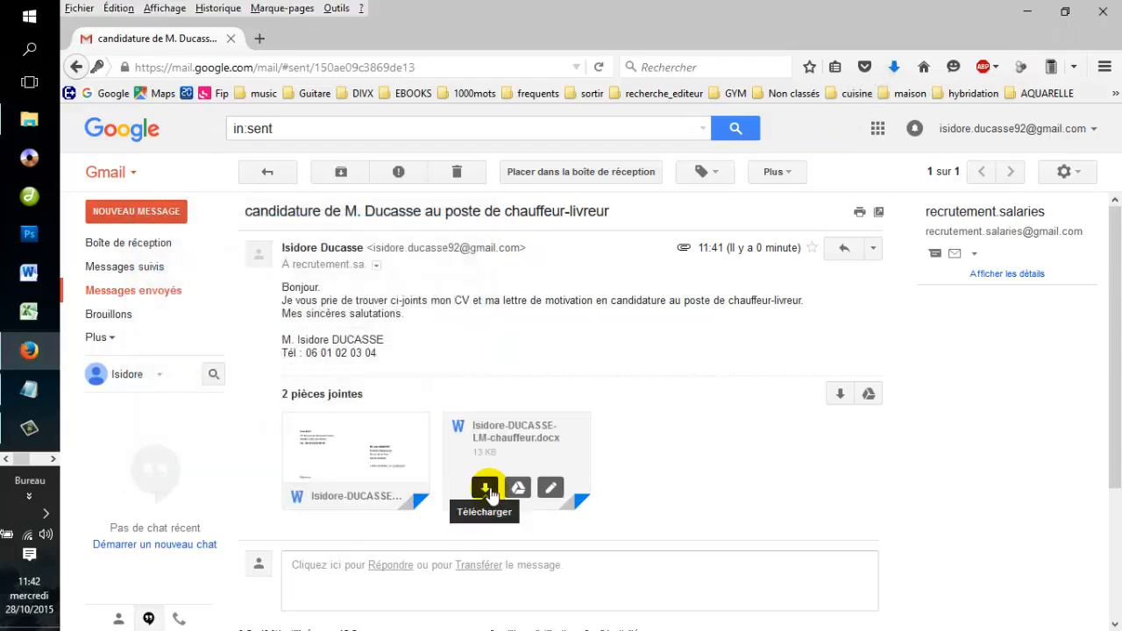
click(486, 489)
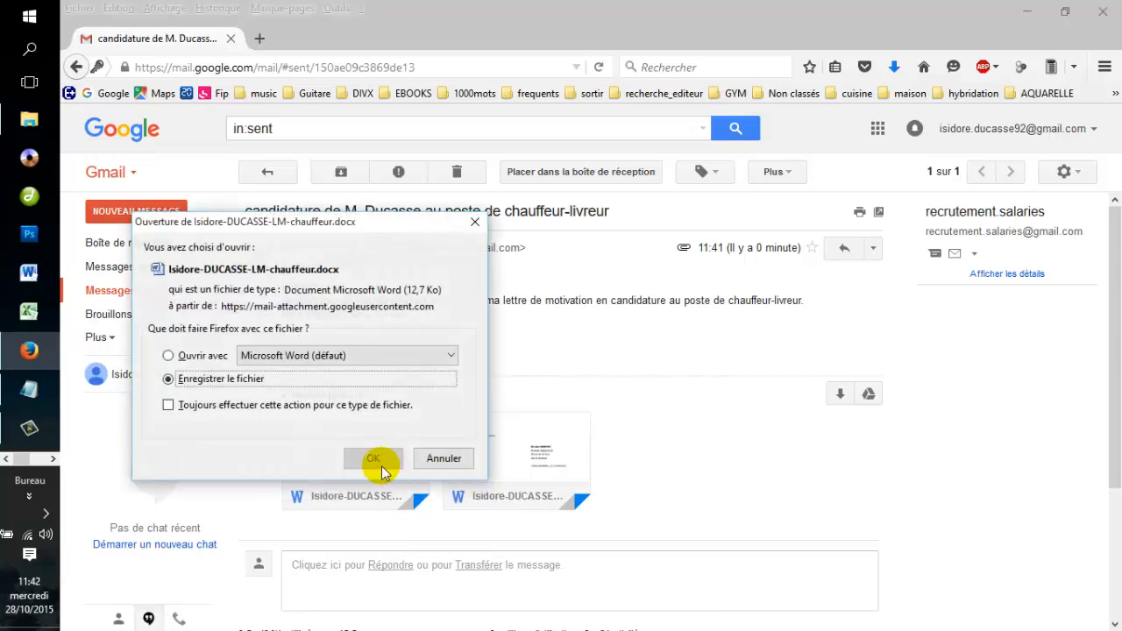
click(373, 465)
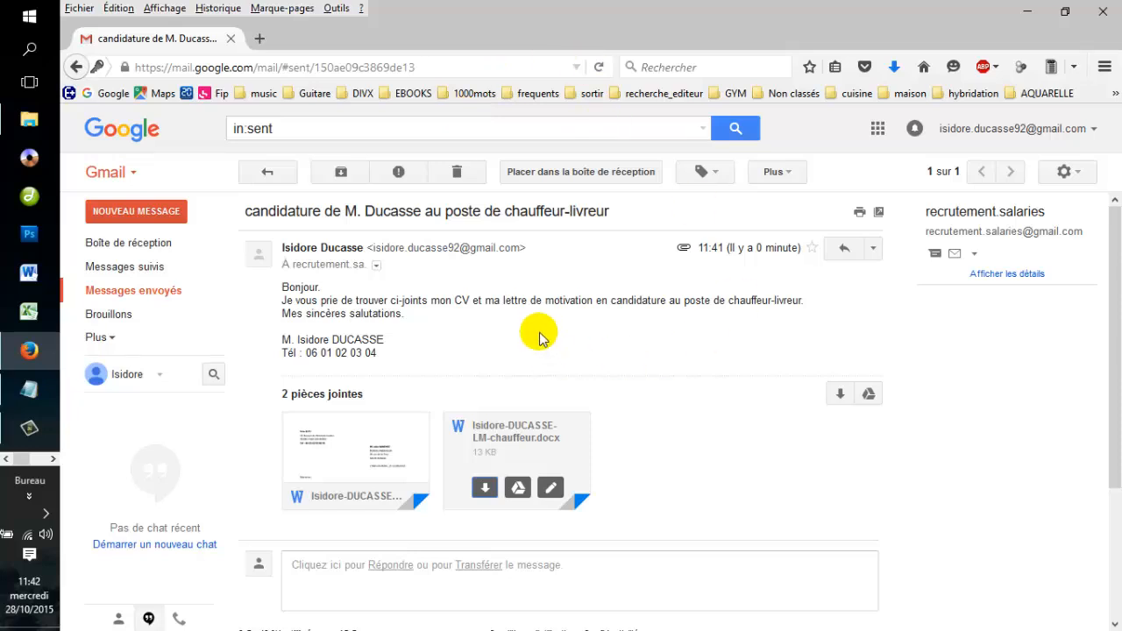
Go back to the Boîte de réception inbox and close the browser window.
click(162, 252)
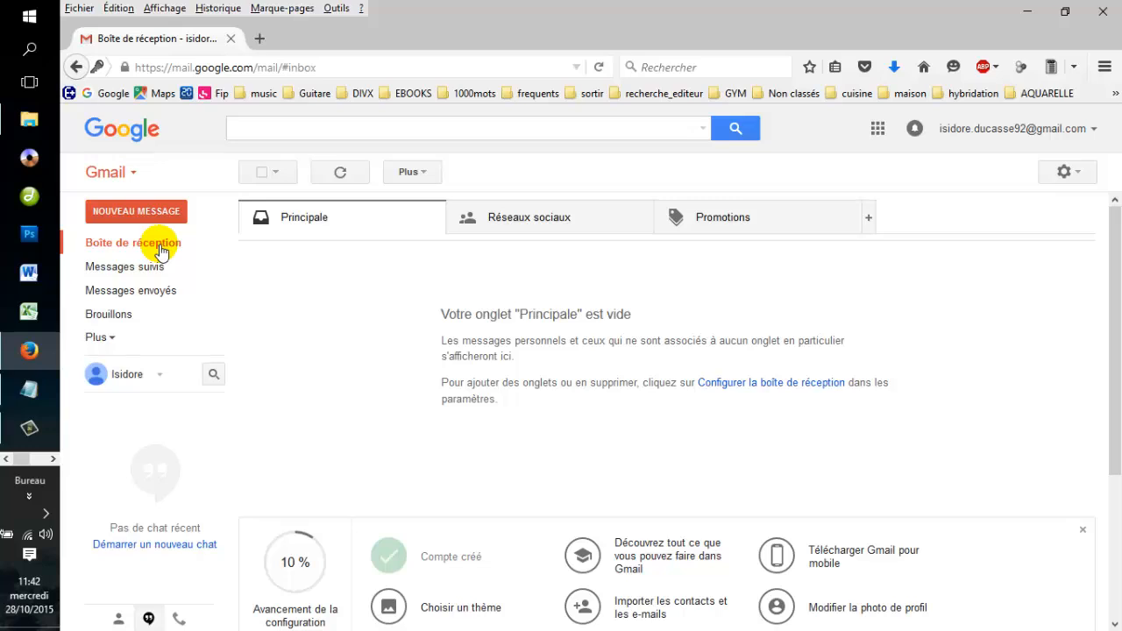
click(1106, 11)
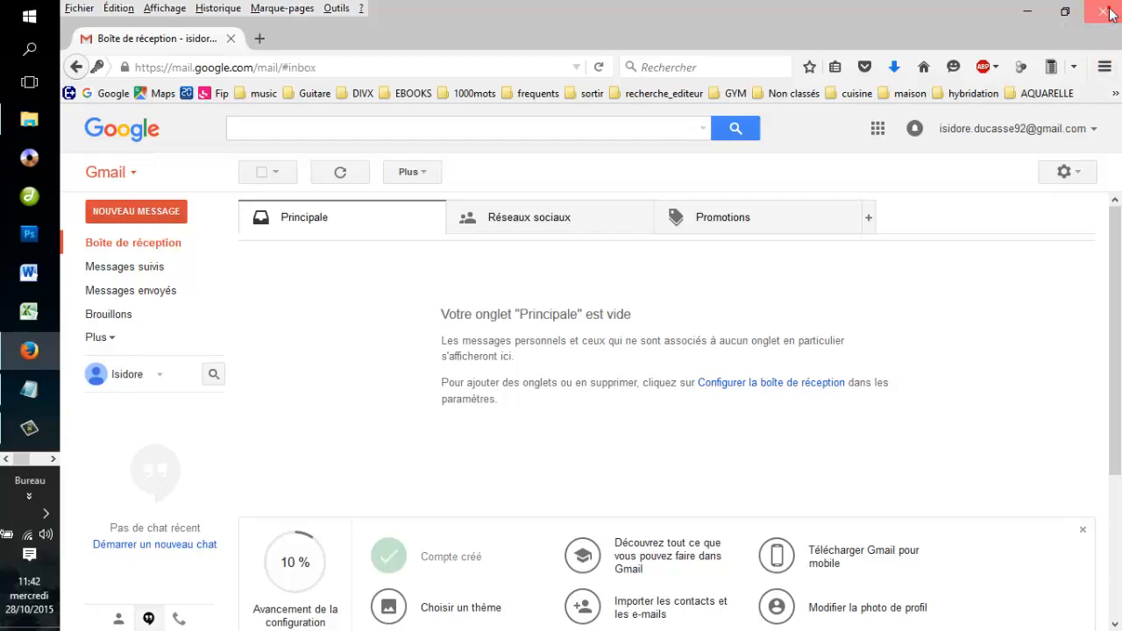